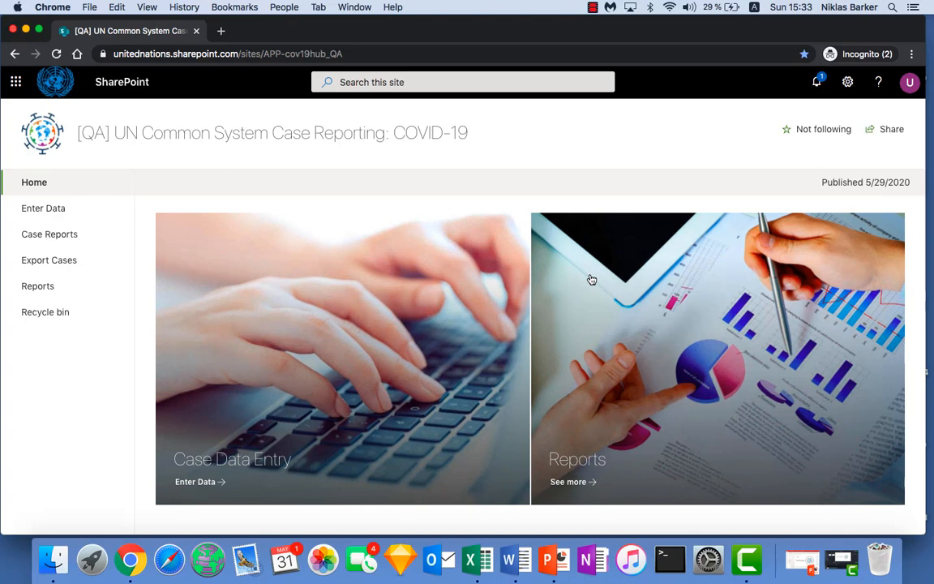
{"action": "left_click", "coordinate": [16, 83]}
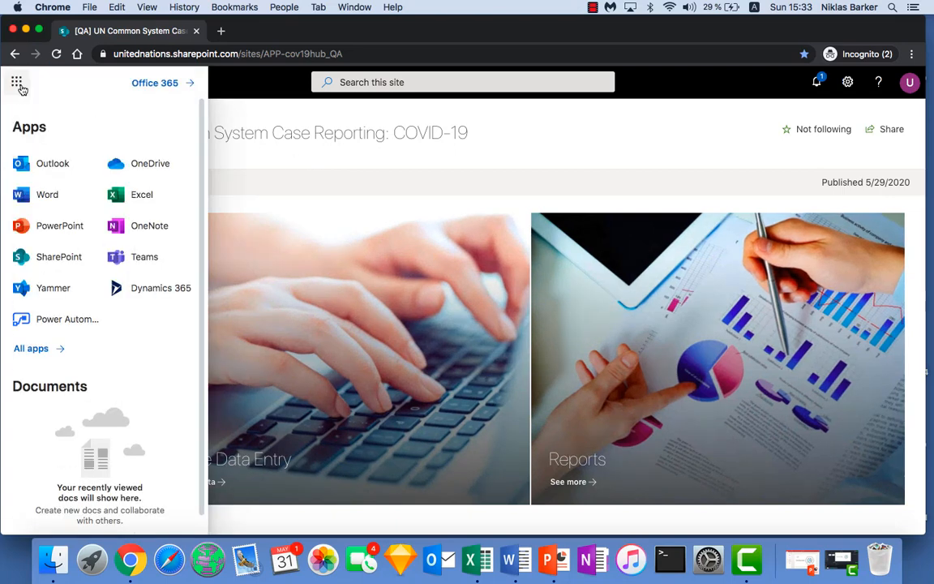
{"action": "left_click", "coordinate": [21, 87]}
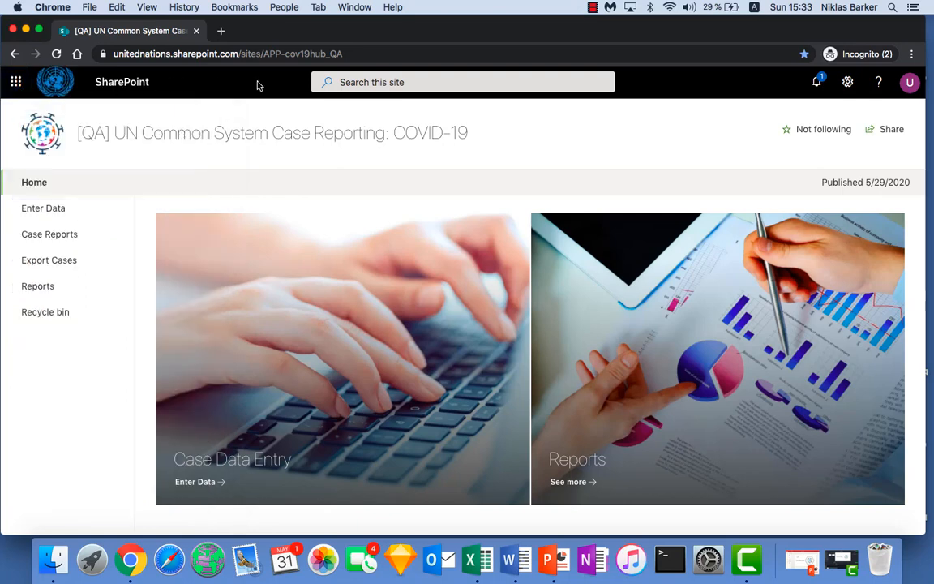
{"action": "left_click", "coordinate": [389, 79]}
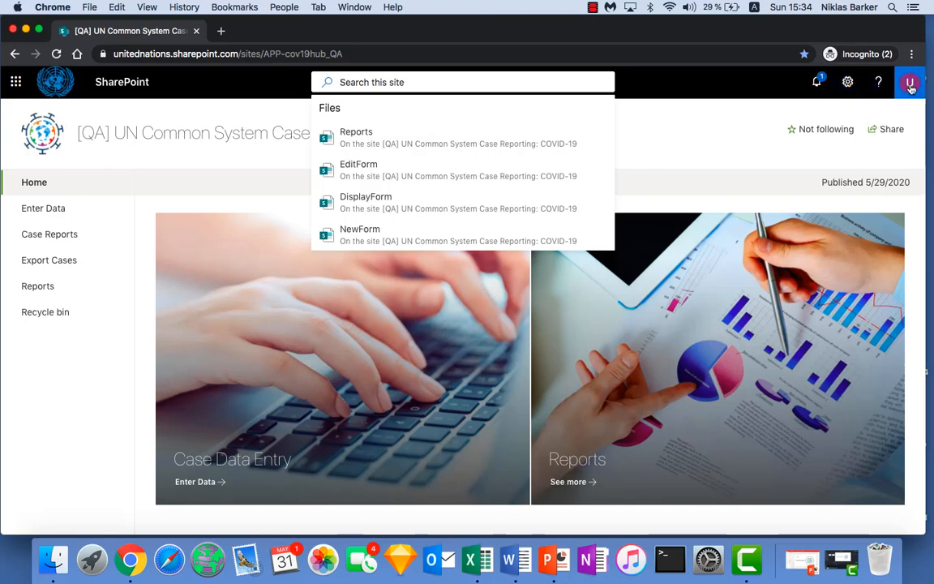
{"action": "left_click", "coordinate": [702, 114]}
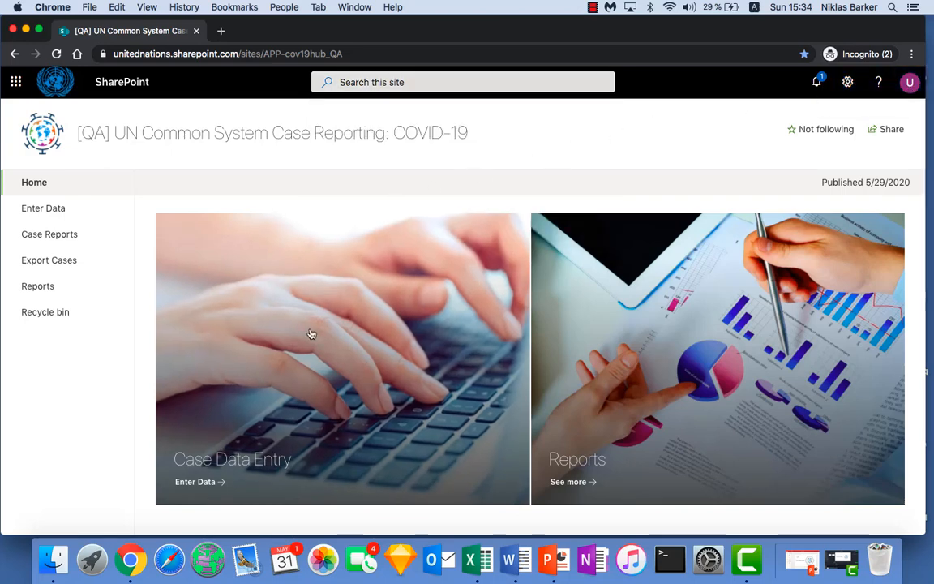
{"action": "left_click", "coordinate": [327, 366]}
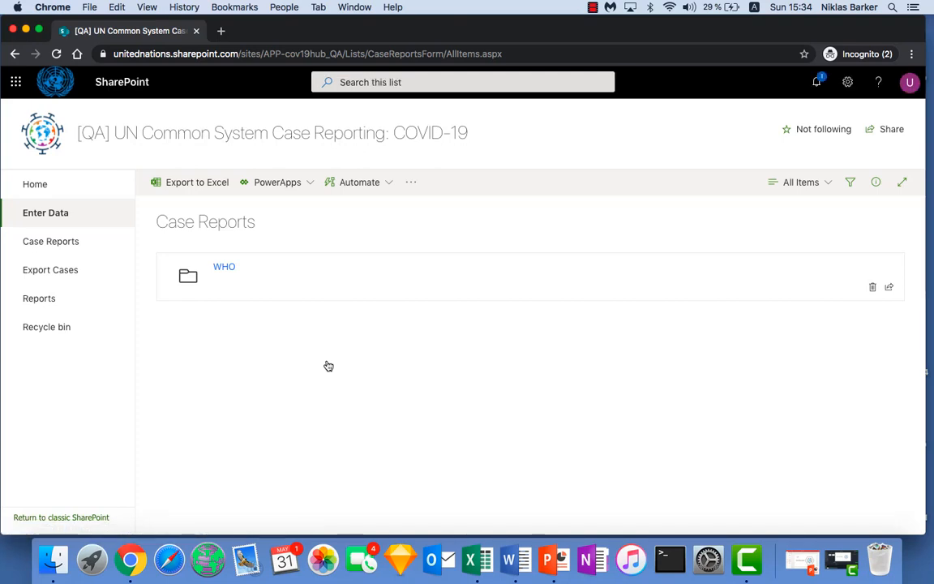
{"action": "left_click", "coordinate": [228, 275]}
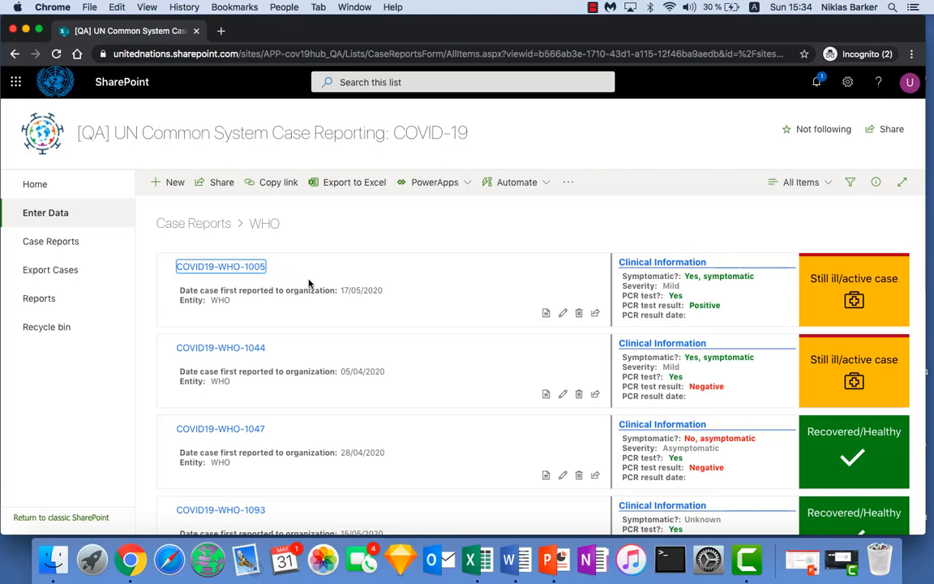
{"action": "scroll", "coordinate": [371, 296], "scroll_direction": "down", "scroll_amount": 5}
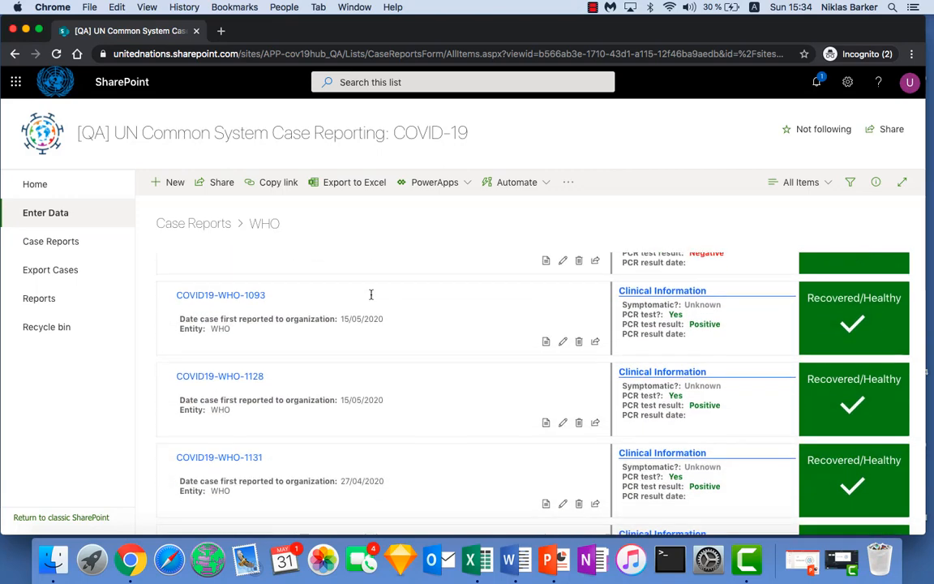
{"action": "scroll", "coordinate": [371, 299], "scroll_direction": "down", "scroll_amount": 1}
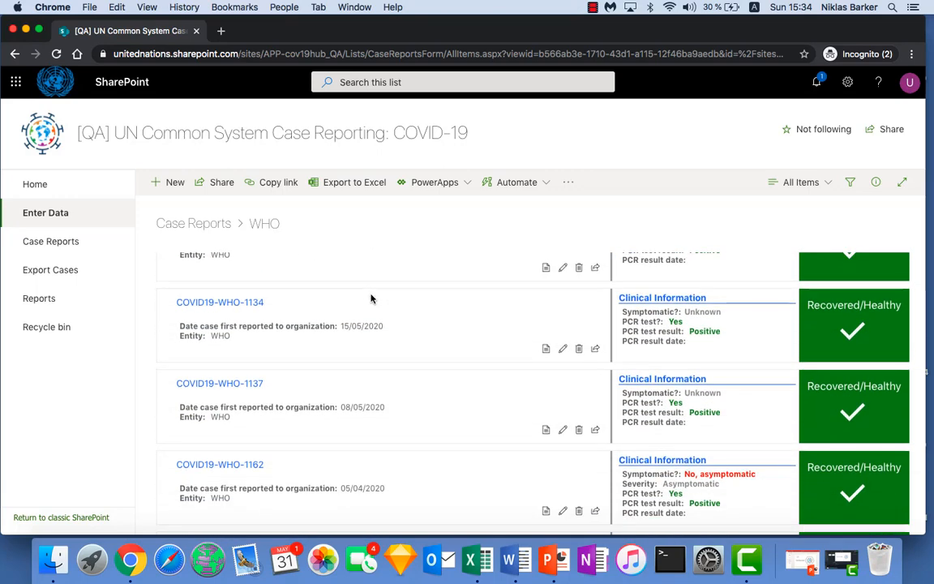
{"action": "left_click", "coordinate": [252, 307]}
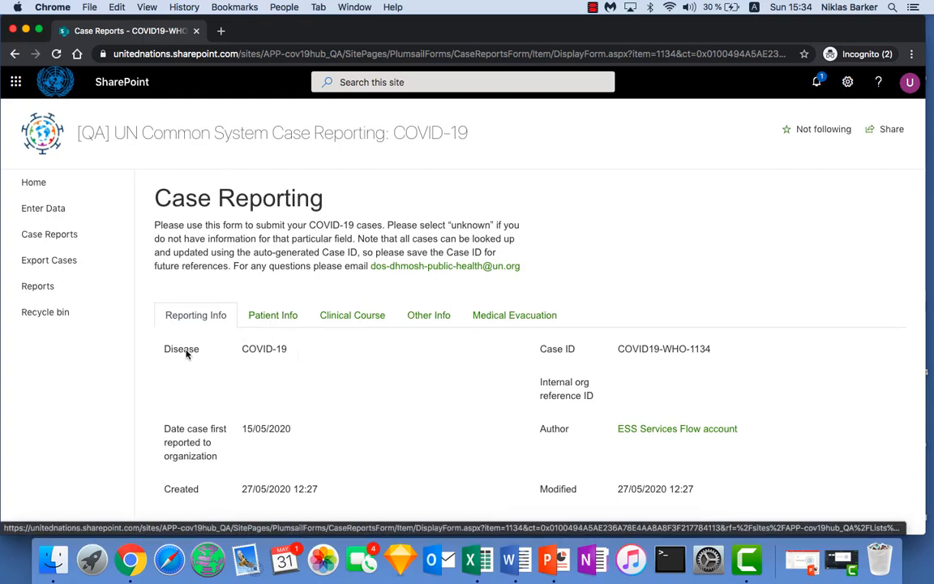
Step: Review the case's Patient Info, Clinical Course, Other Info and Medical Evacuation sections, and close the record
{"action": "left_click", "coordinate": [286, 326]}
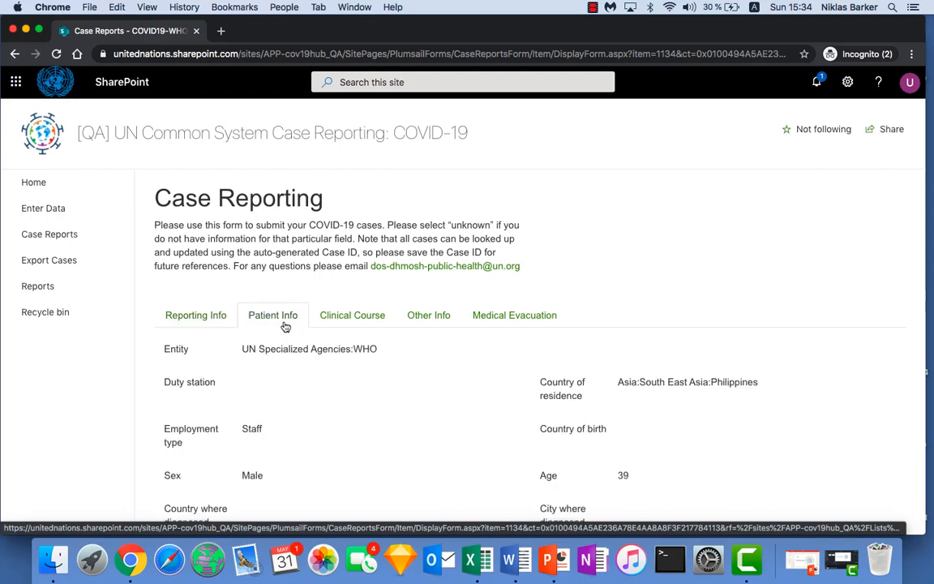
{"action": "left_click", "coordinate": [363, 318]}
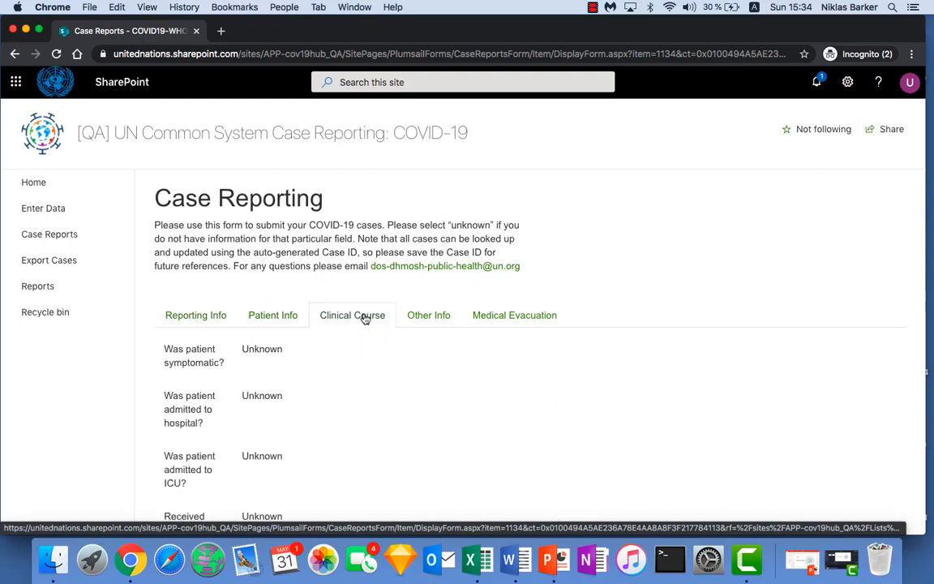
{"action": "left_click", "coordinate": [431, 317]}
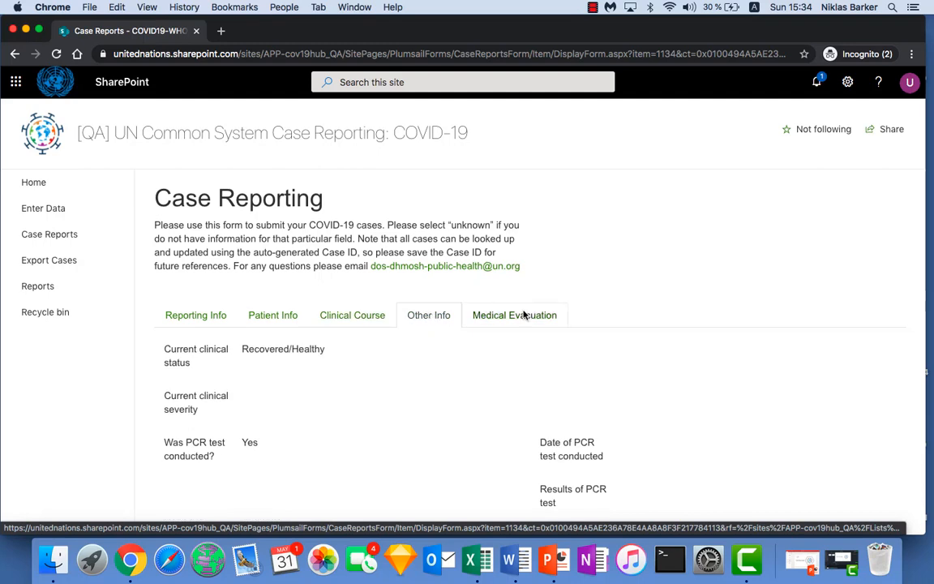
{"action": "left_click", "coordinate": [490, 316]}
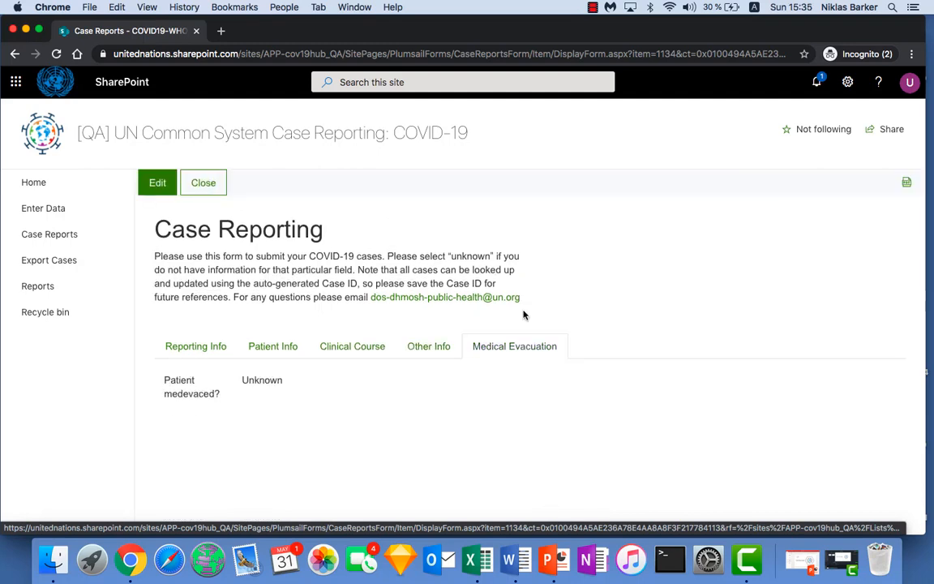
{"action": "left_click", "coordinate": [214, 189]}
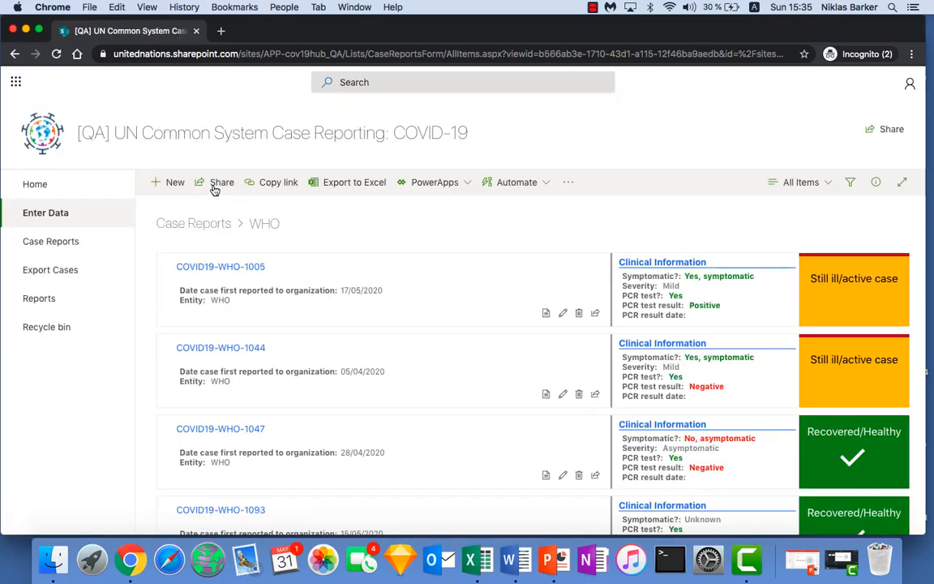
{"action": "left_click", "coordinate": [35, 185]}
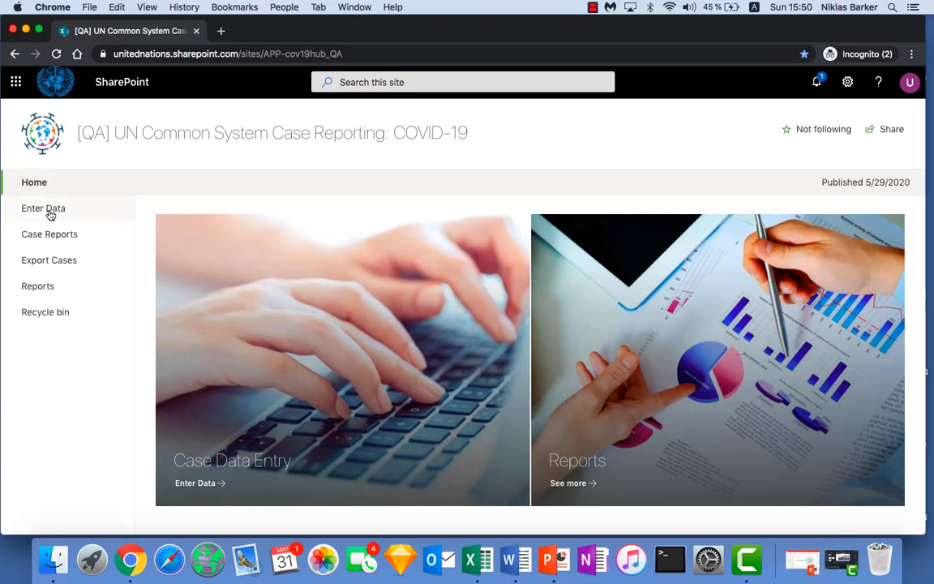
{"action": "left_click", "coordinate": [295, 344]}
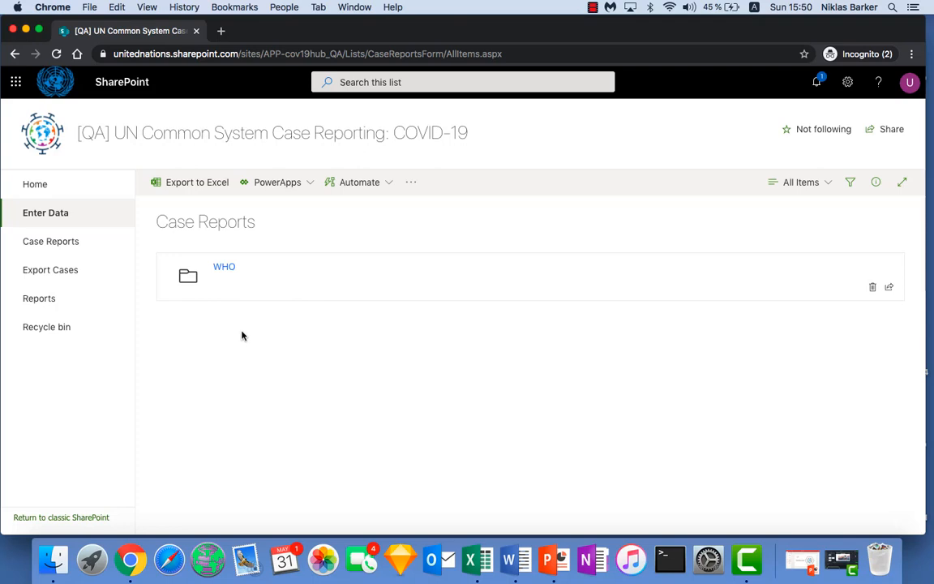
{"action": "left_click", "coordinate": [226, 267]}
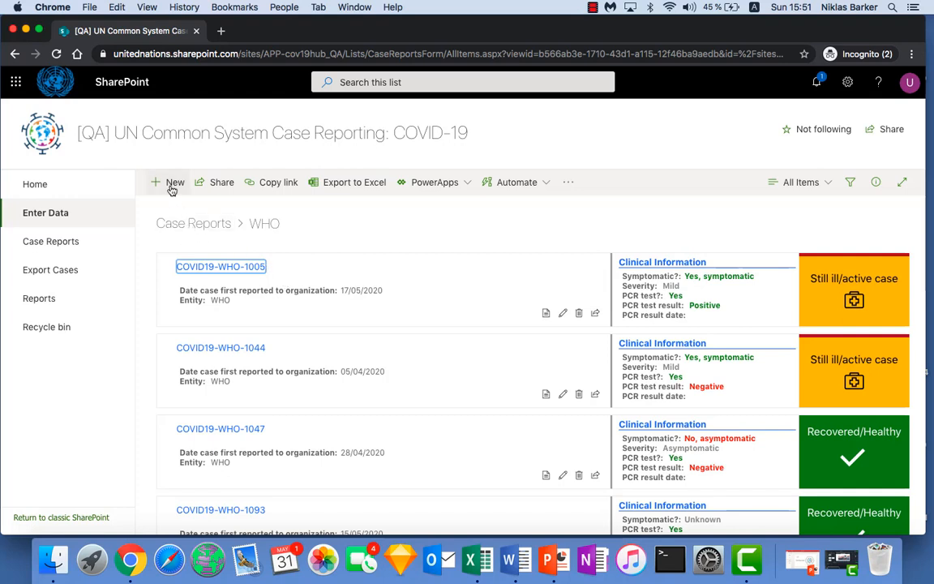
{"action": "left_click", "coordinate": [217, 268]}
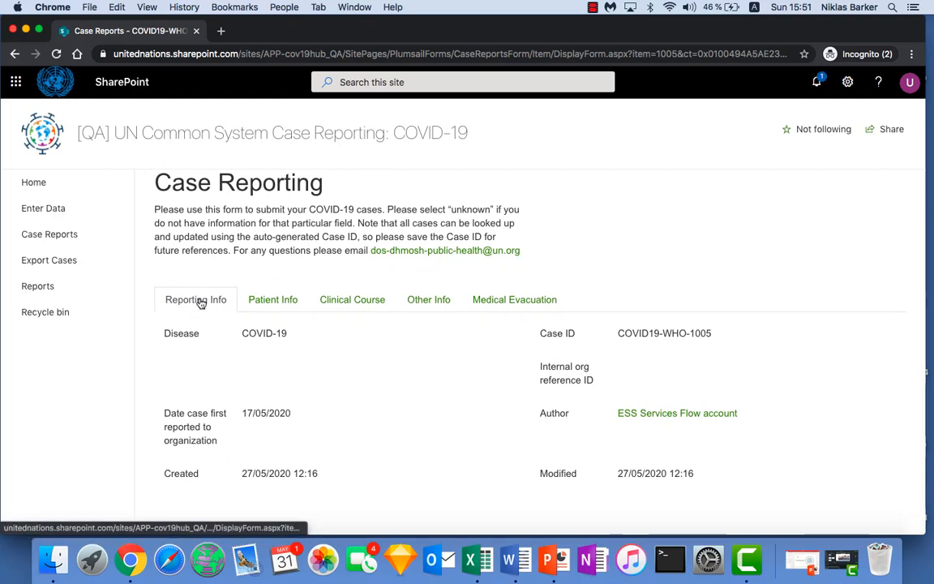
{"action": "left_click", "coordinate": [276, 301]}
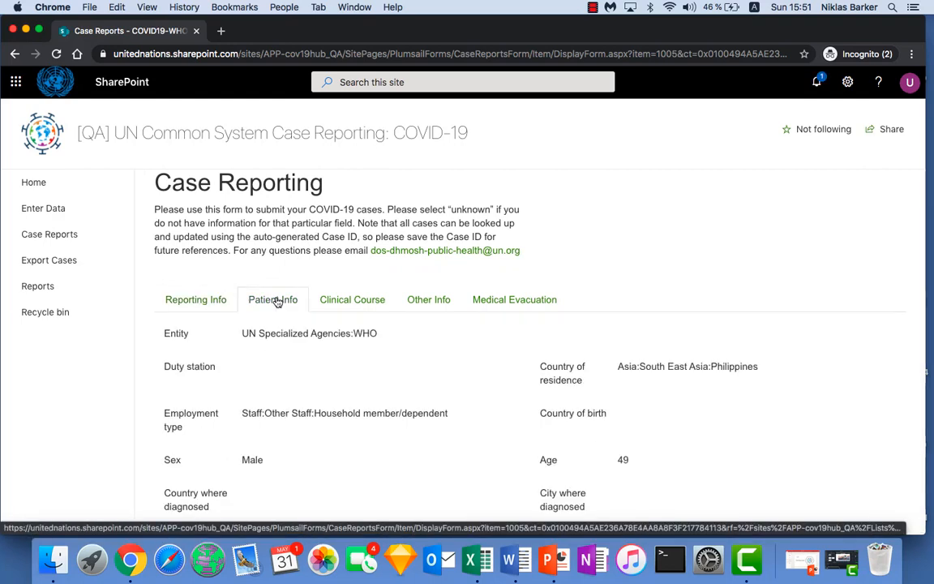
{"action": "left_click", "coordinate": [357, 298]}
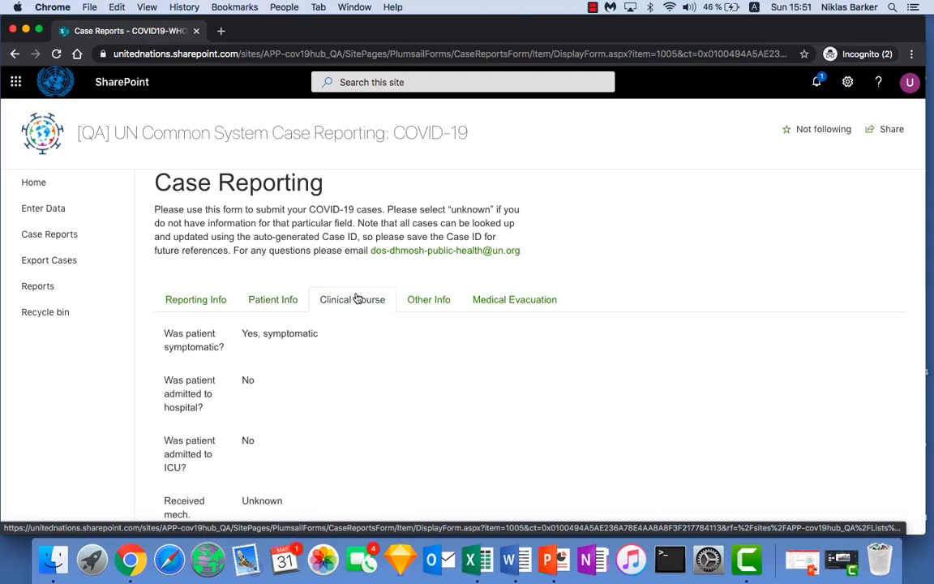
{"action": "left_click", "coordinate": [420, 299]}
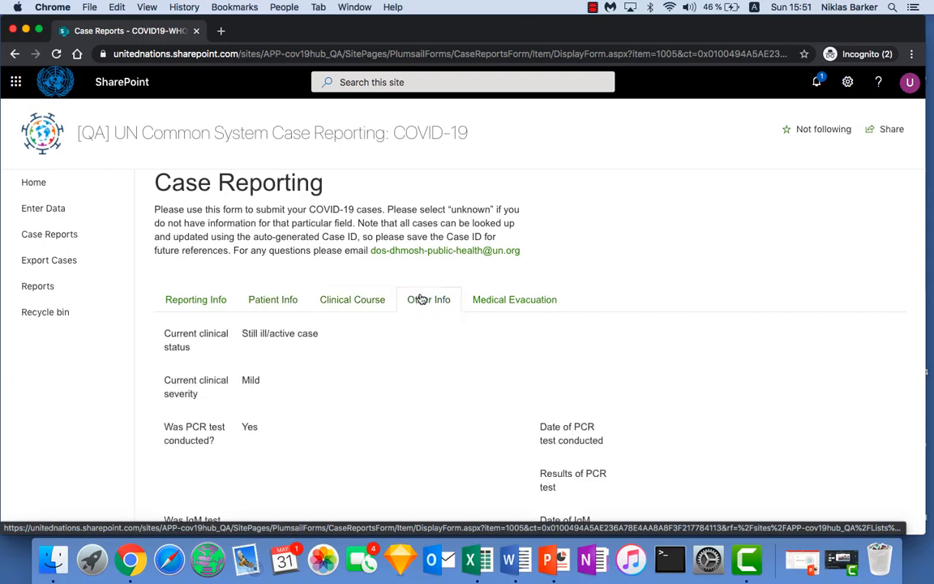
{"action": "left_click", "coordinate": [500, 299]}
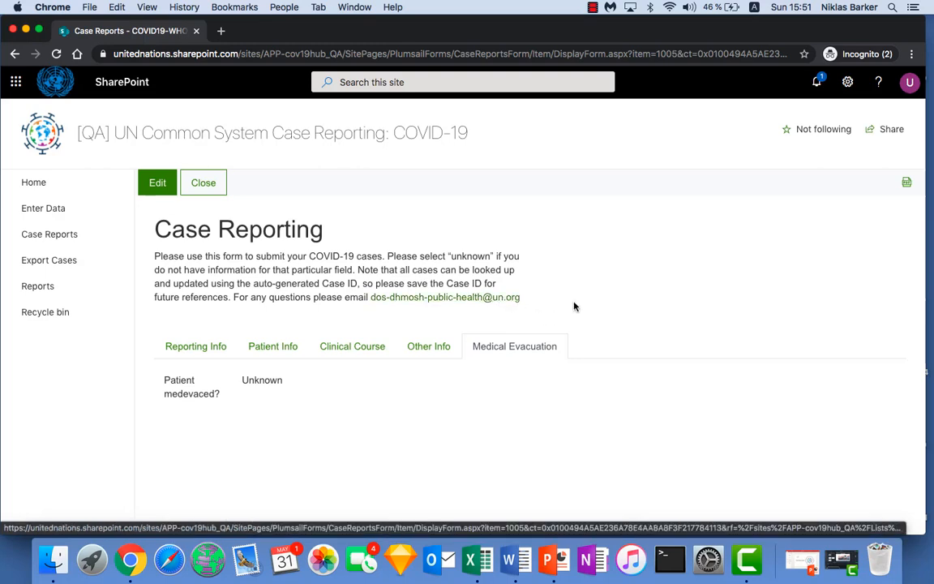
Step: Put the case into edit mode and inspect its first-reported date calendar, internal org reference ID and author fields
{"action": "left_click", "coordinate": [167, 192]}
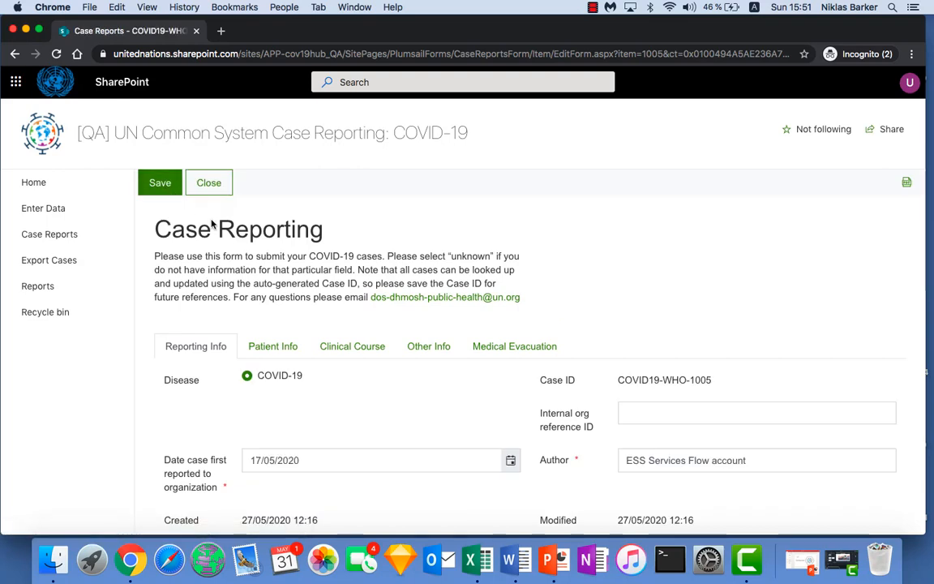
{"action": "scroll", "coordinate": [316, 285], "scroll_direction": "down", "scroll_amount": 2}
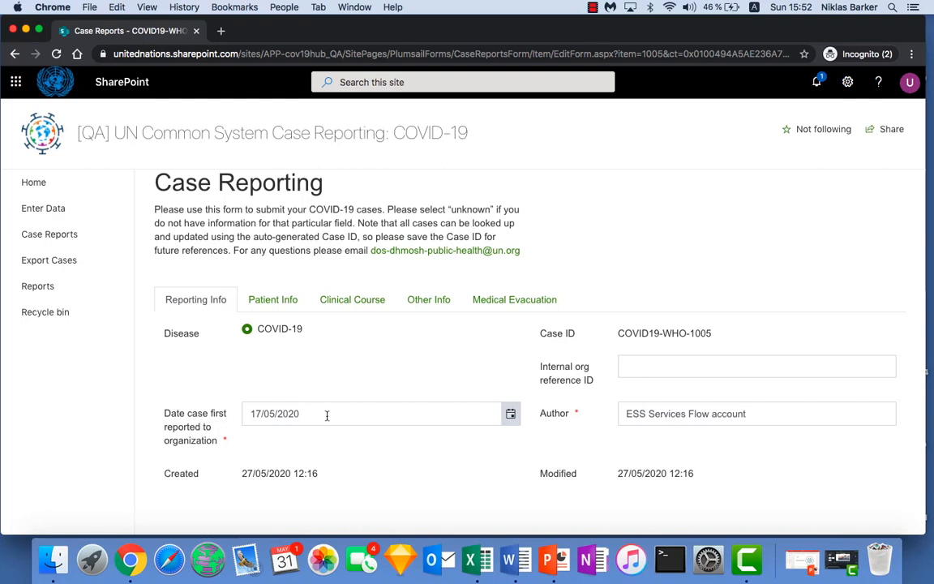
{"action": "left_click", "coordinate": [422, 415]}
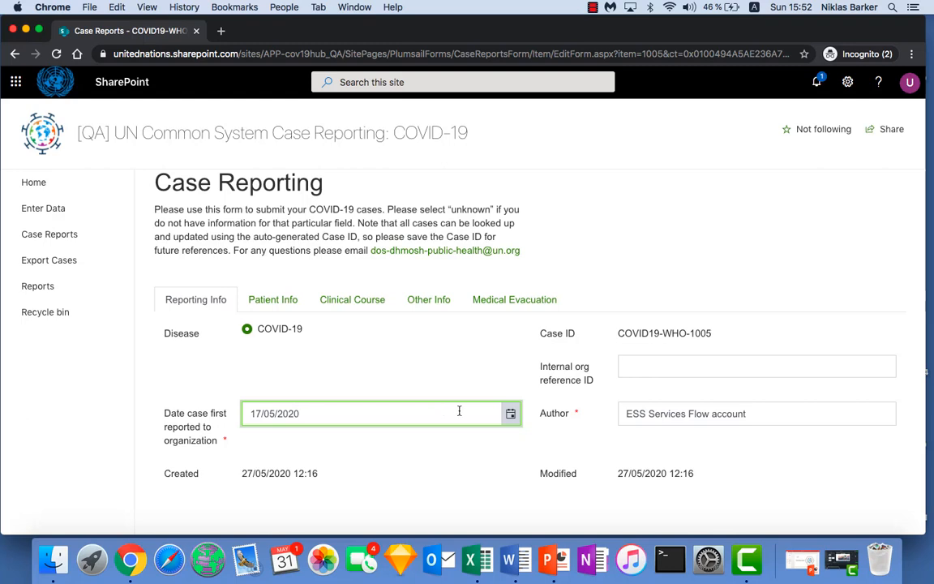
{"action": "left_click", "coordinate": [511, 415]}
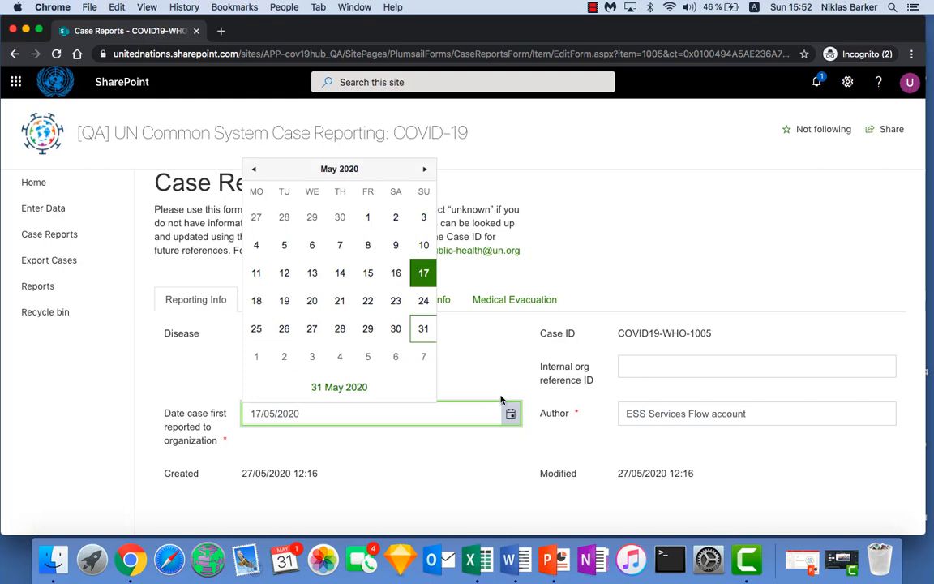
{"action": "left_click", "coordinate": [638, 369]}
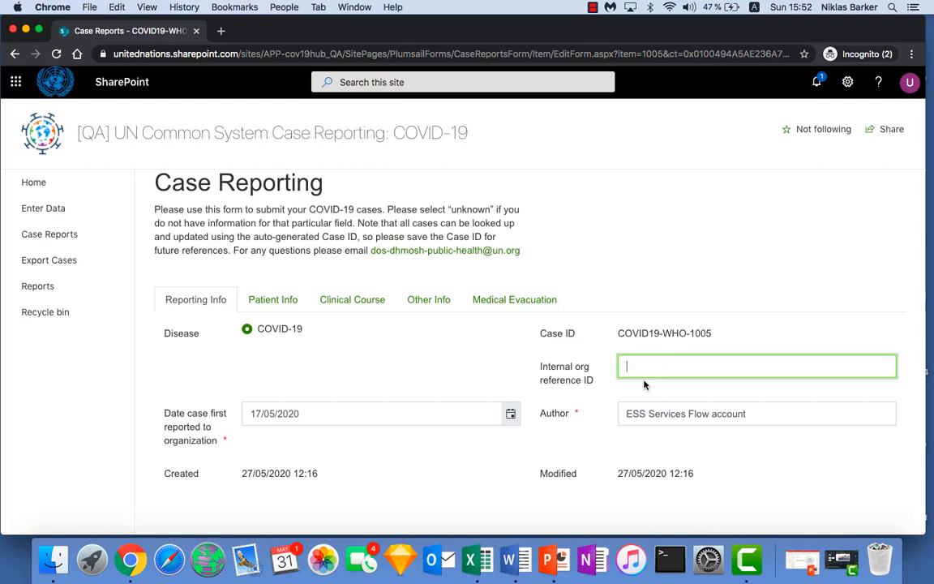
{"action": "left_click", "coordinate": [627, 413]}
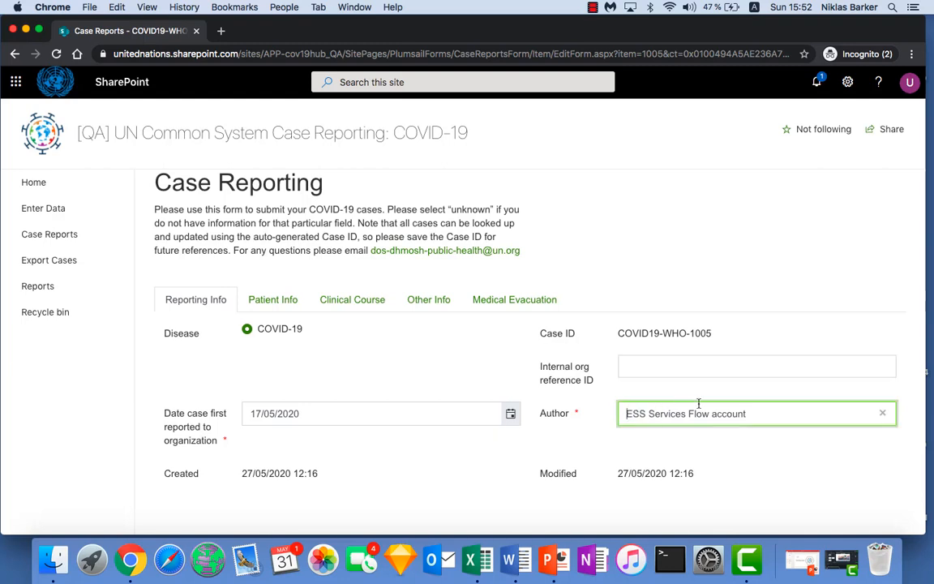
{"action": "left_click_drag", "start_coordinate": [699, 403], "coordinate": [753, 414]}
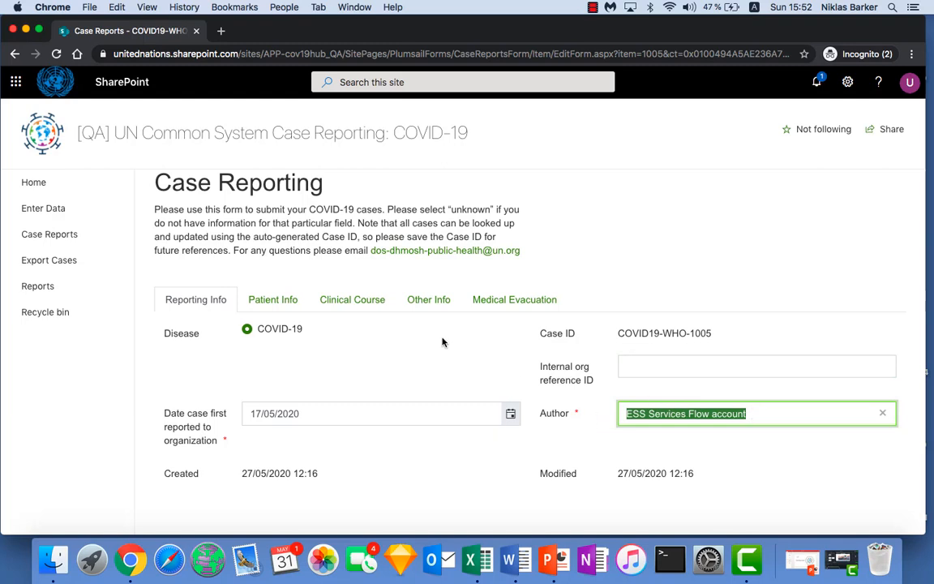
Step: Examine the UN Specialized Agencies options in the Entity picker of Patient Info and cancel the picker
{"action": "left_click", "coordinate": [281, 303]}
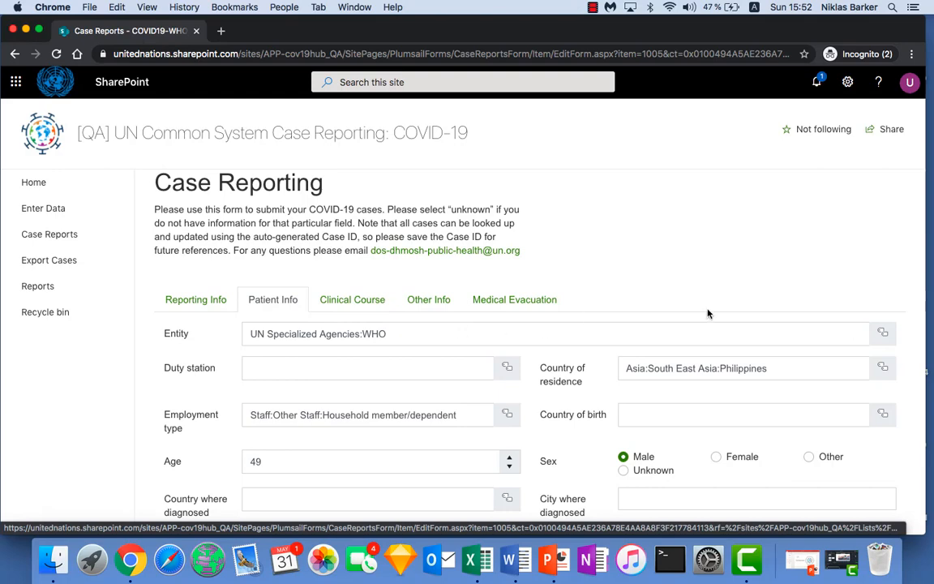
{"action": "left_click", "coordinate": [885, 340]}
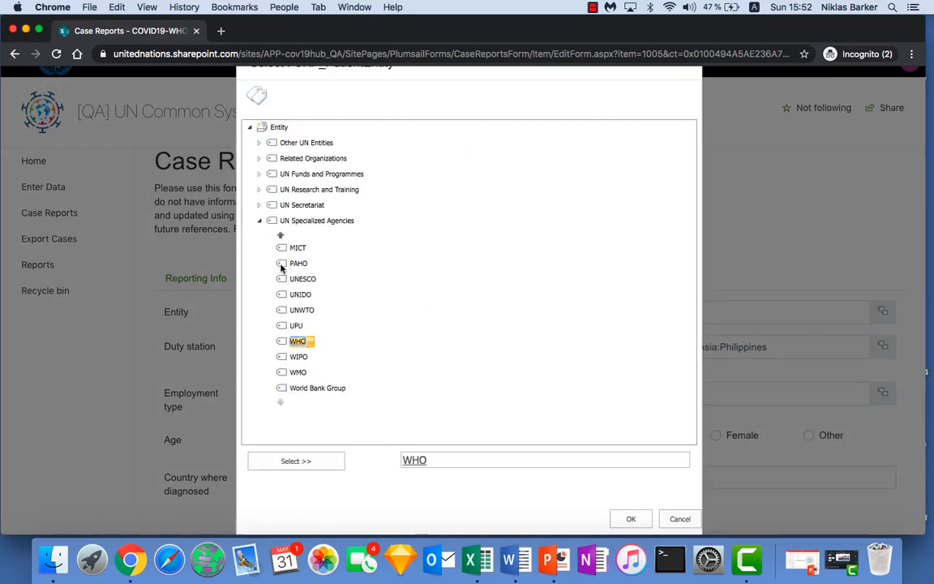
{"action": "scroll", "coordinate": [297, 282], "scroll_direction": "down", "scroll_amount": 1}
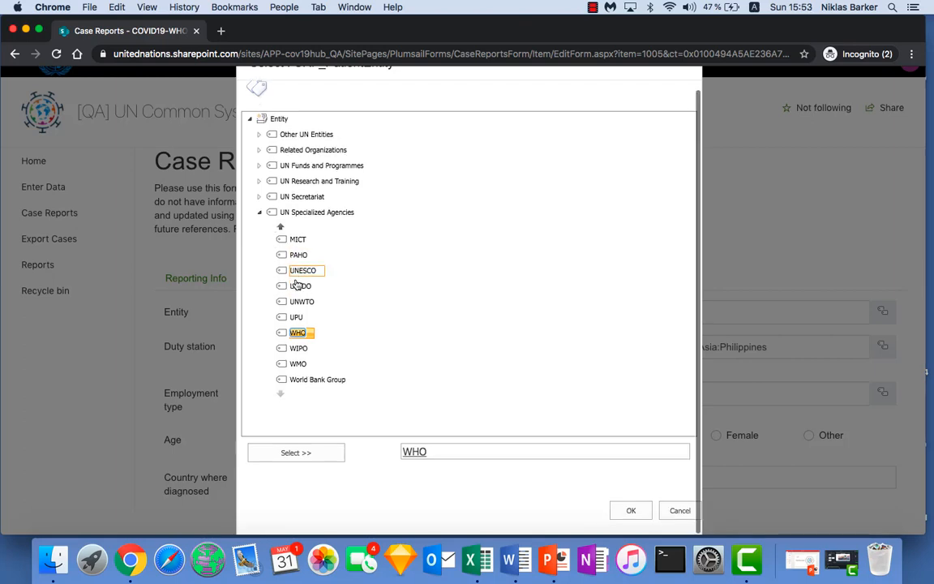
{"action": "left_click", "coordinate": [676, 513]}
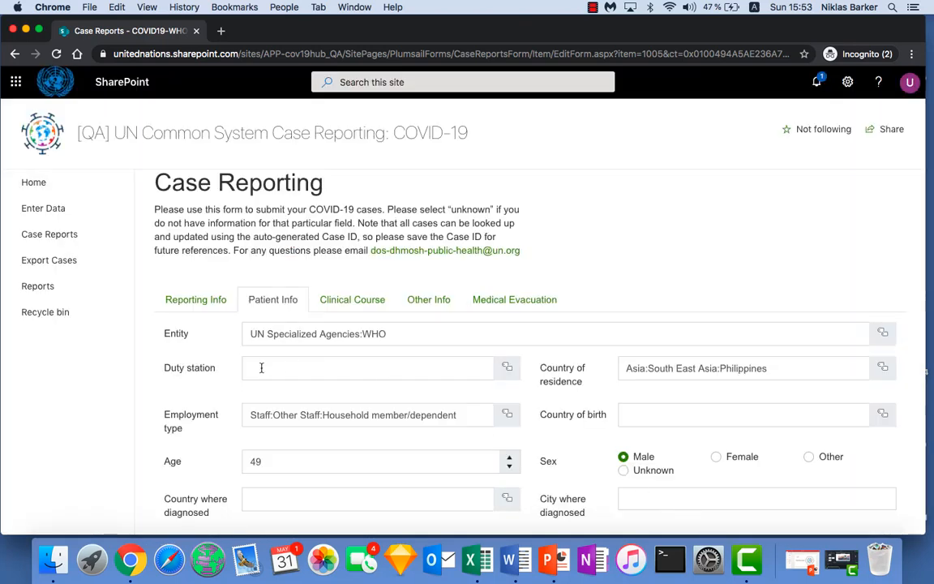
Step: Set the patient's duty station to Bangkok in Patient Info
{"action": "left_click", "coordinate": [349, 363]}
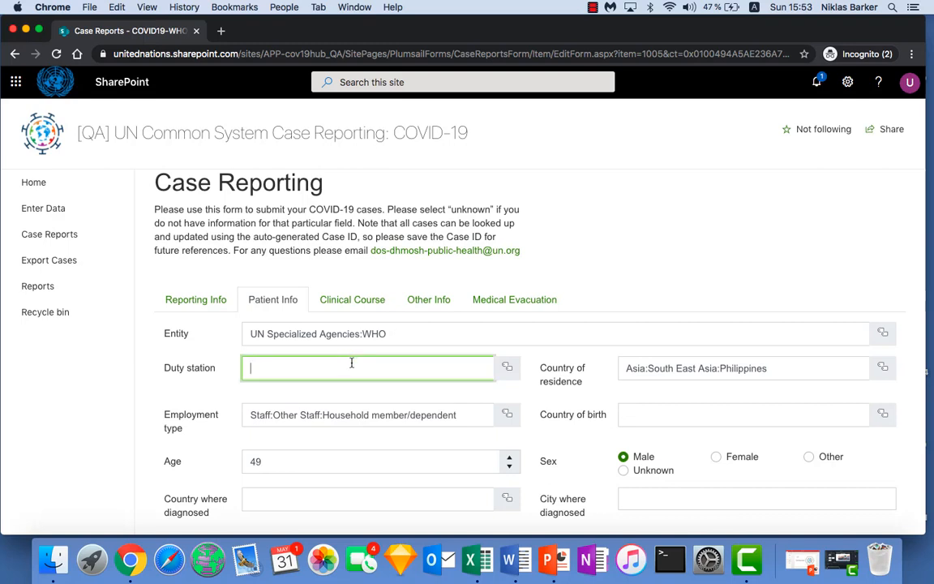
{"action": "type", "text": "bangkok"}
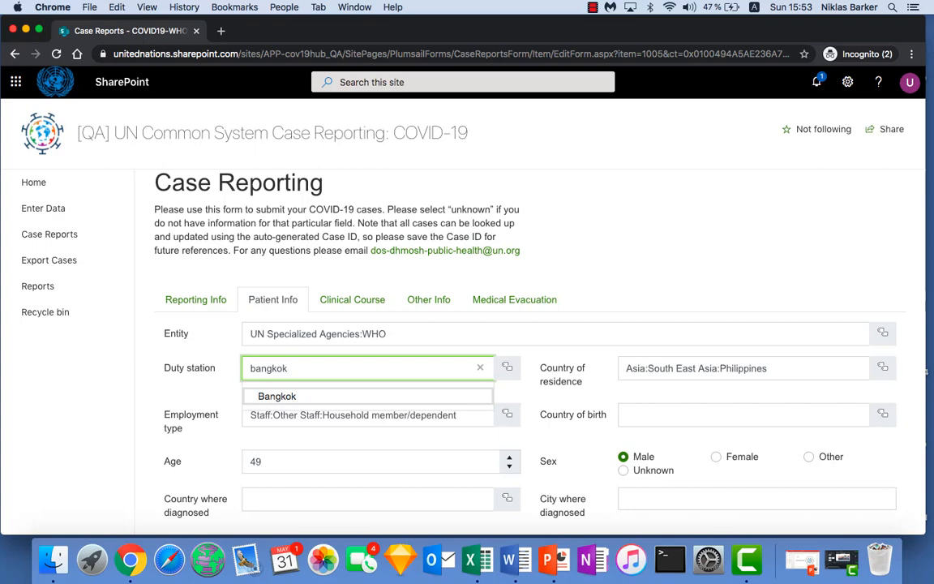
{"action": "left_click", "coordinate": [327, 397]}
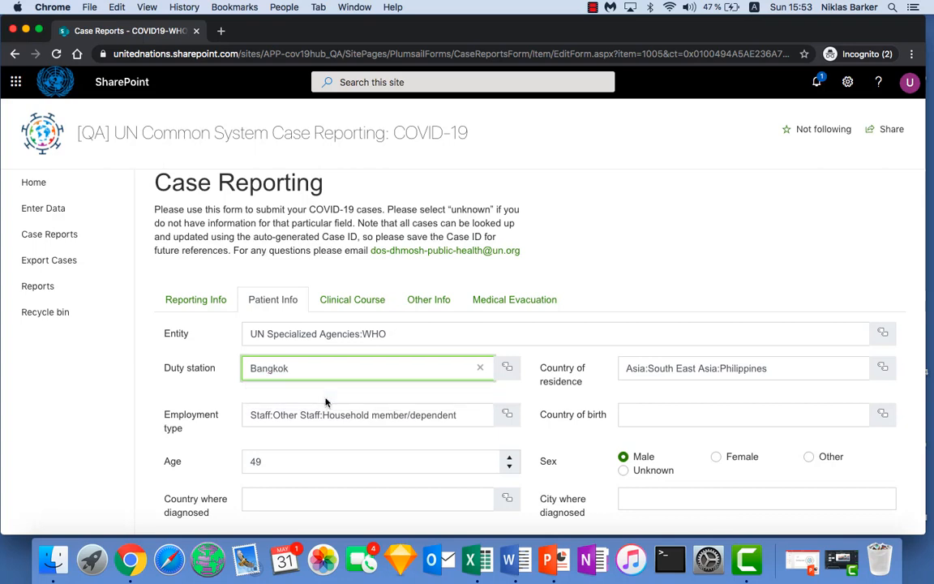
Step: Examine the Asia and South East Asia branches in the Duty station picker and cancel the picker
{"action": "left_click", "coordinate": [507, 370]}
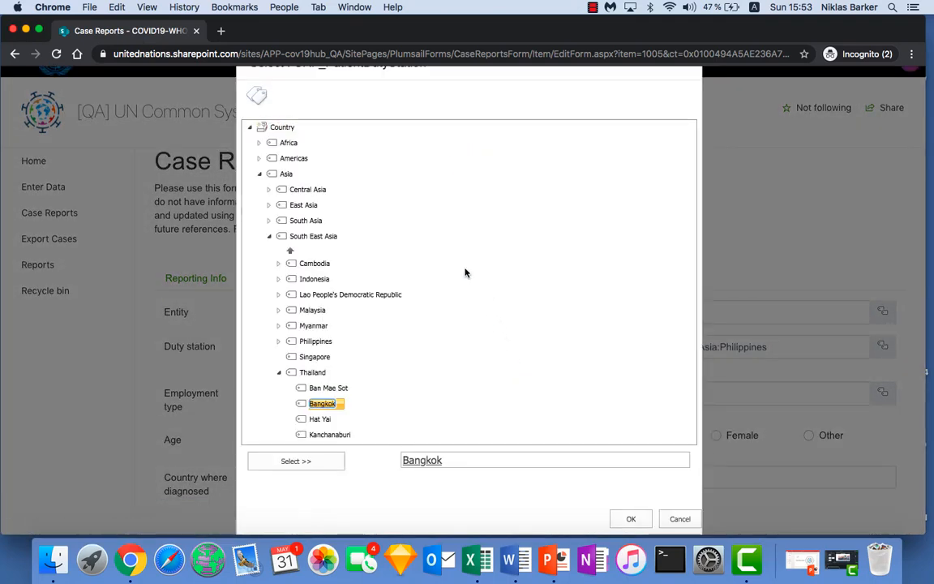
{"action": "left_click", "coordinate": [269, 237]}
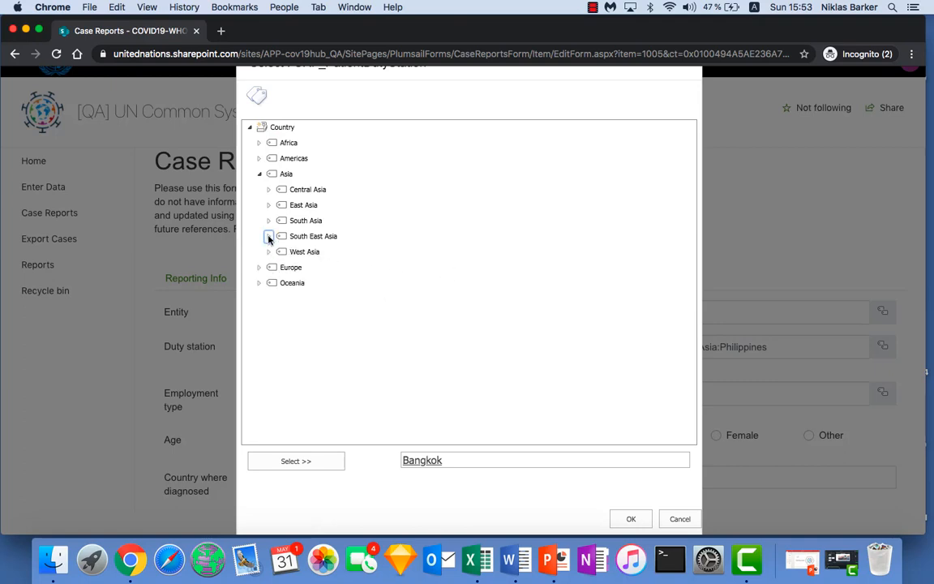
{"action": "left_click", "coordinate": [260, 174]}
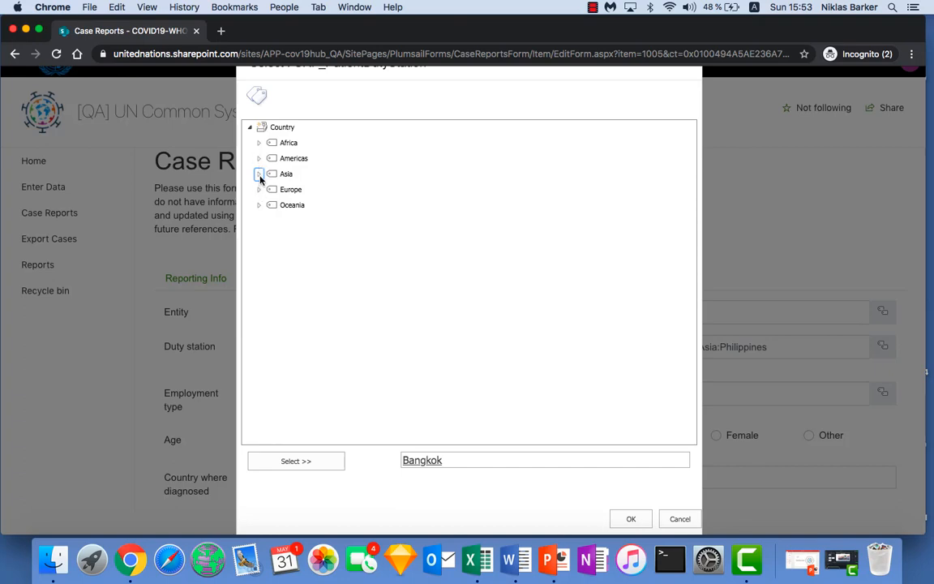
{"action": "left_click", "coordinate": [259, 175]}
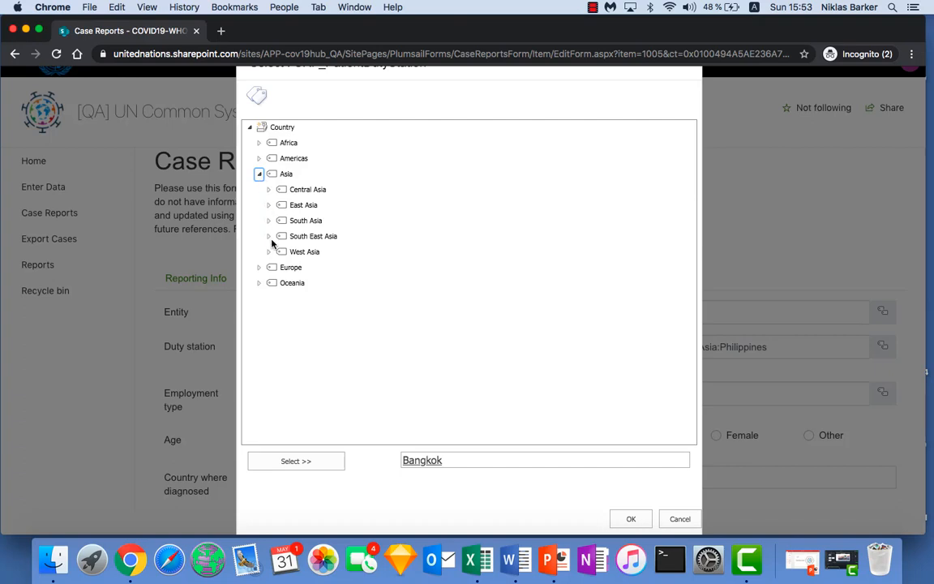
{"action": "left_click", "coordinate": [678, 520]}
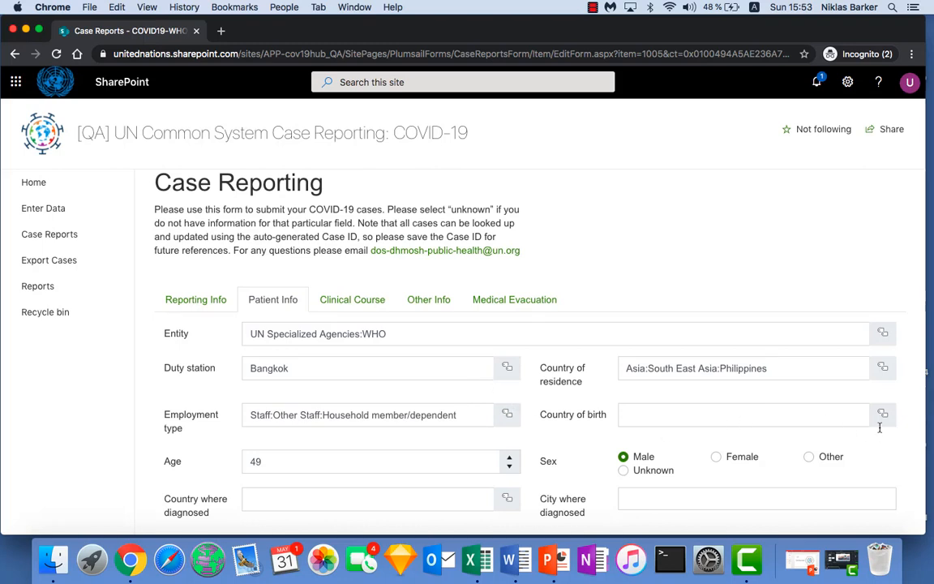
Step: Examine the Non-Staff and Staff categories in the Employment type picker and cancel the picker
{"action": "left_click", "coordinate": [507, 416]}
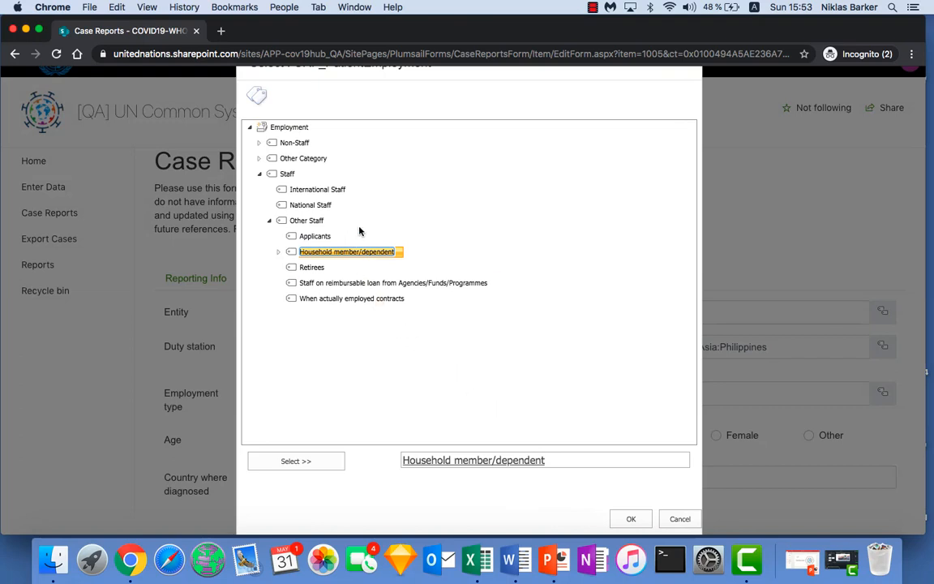
{"action": "left_click", "coordinate": [258, 144]}
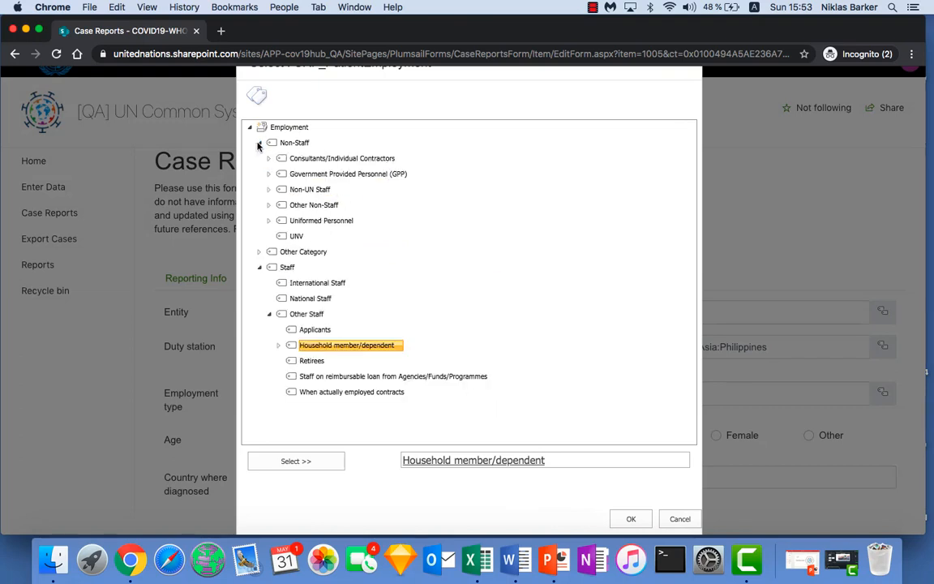
{"action": "left_click", "coordinate": [259, 144]}
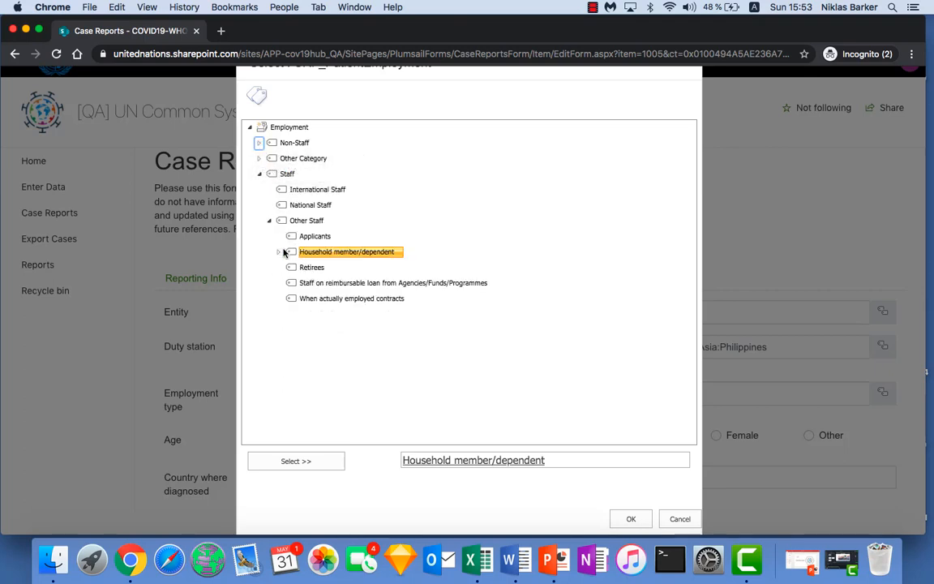
{"action": "left_click", "coordinate": [677, 519]}
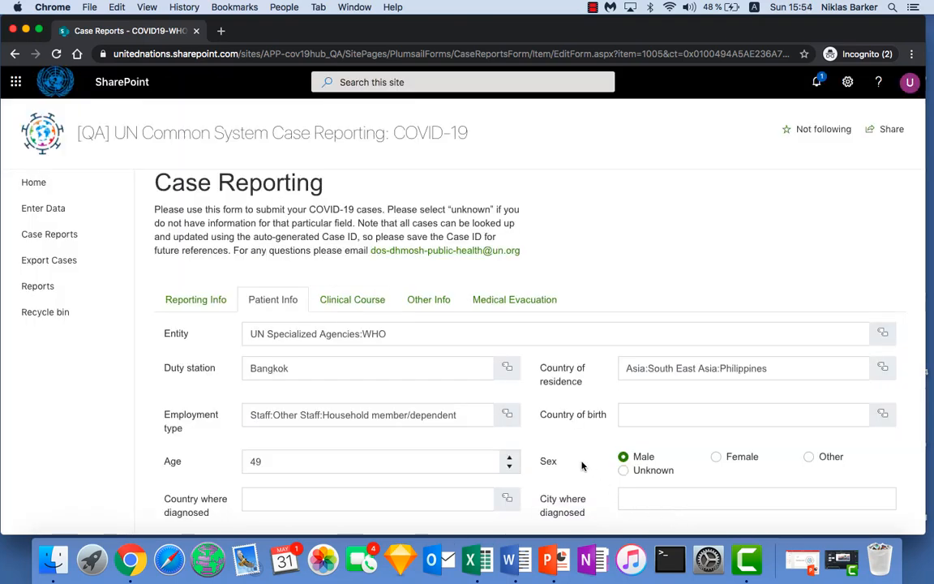
Step: Check the Age field, then try Unknown as the patient's sex and set it back to Male
{"action": "scroll", "coordinate": [582, 465], "scroll_direction": "down", "scroll_amount": 1}
{"action": "left_click", "coordinate": [508, 429]}
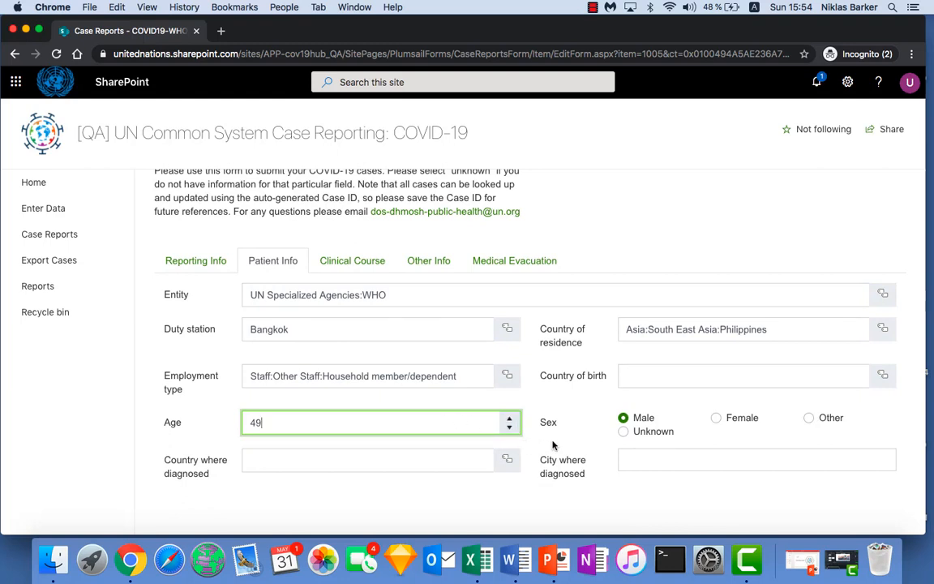
{"action": "left_click", "coordinate": [624, 432]}
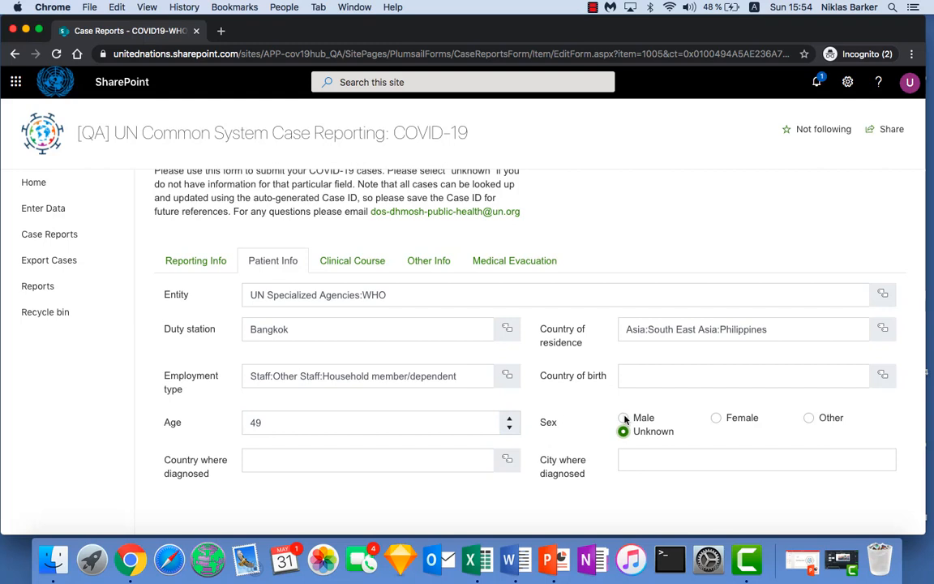
{"action": "left_click", "coordinate": [623, 418]}
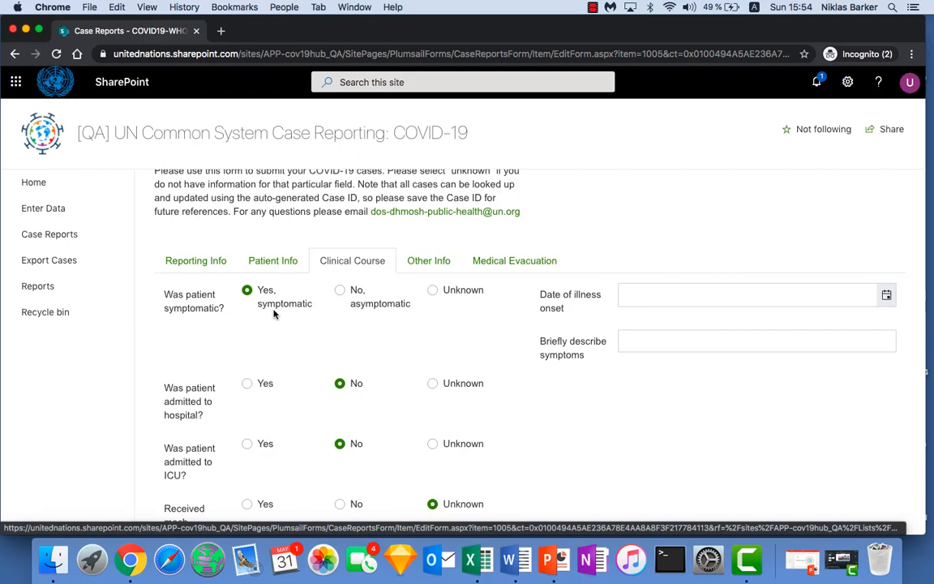
Step: In Clinical Course, try Yes for hospital admission, inspect the Hospital admission date calendar, and set the answer back to No
{"action": "left_click", "coordinate": [247, 384]}
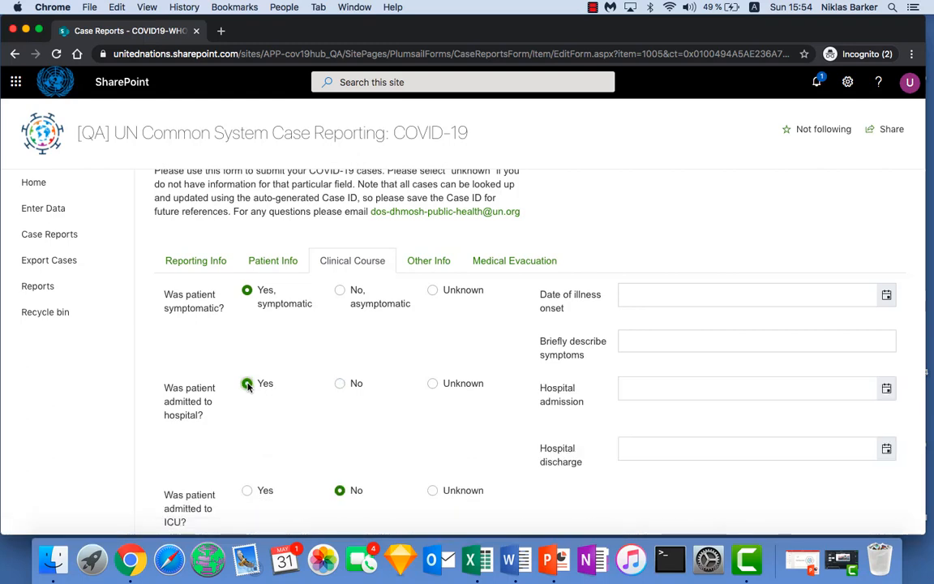
{"action": "left_click", "coordinate": [665, 393]}
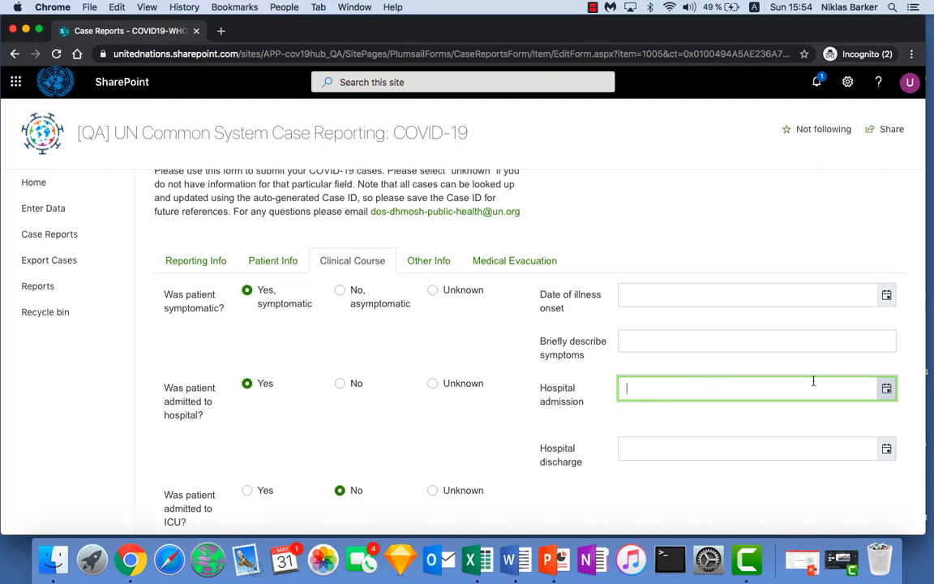
{"action": "left_click", "coordinate": [886, 391]}
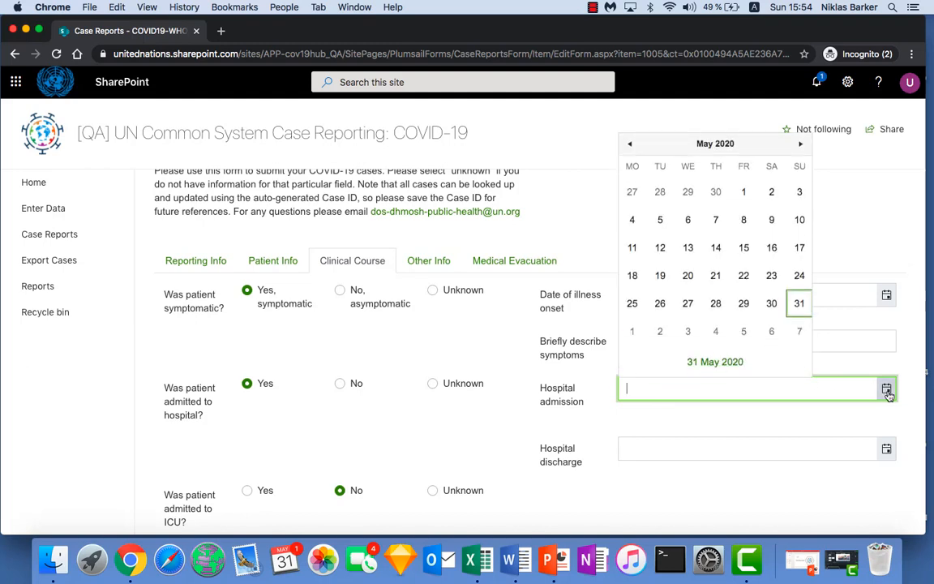
{"action": "left_click", "coordinate": [887, 391]}
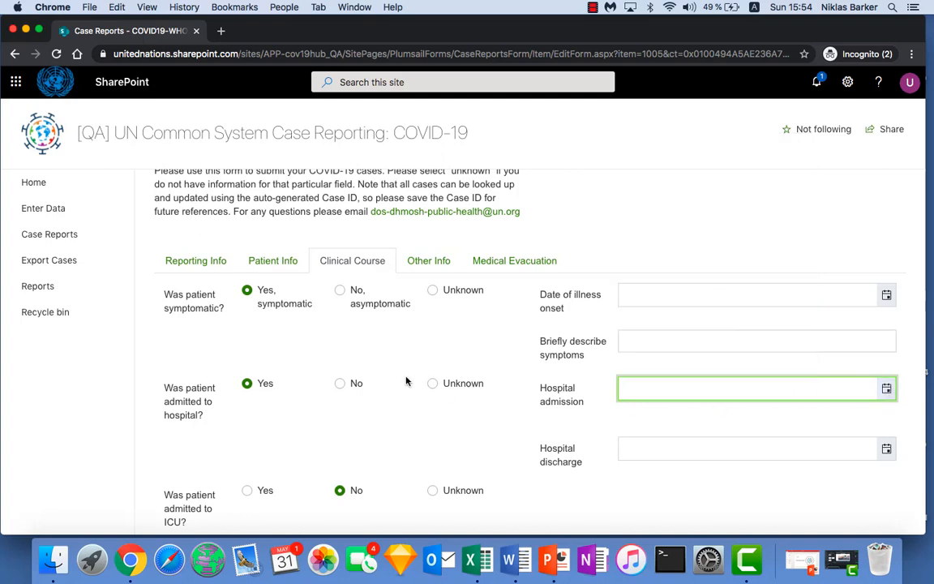
{"action": "left_click", "coordinate": [344, 385]}
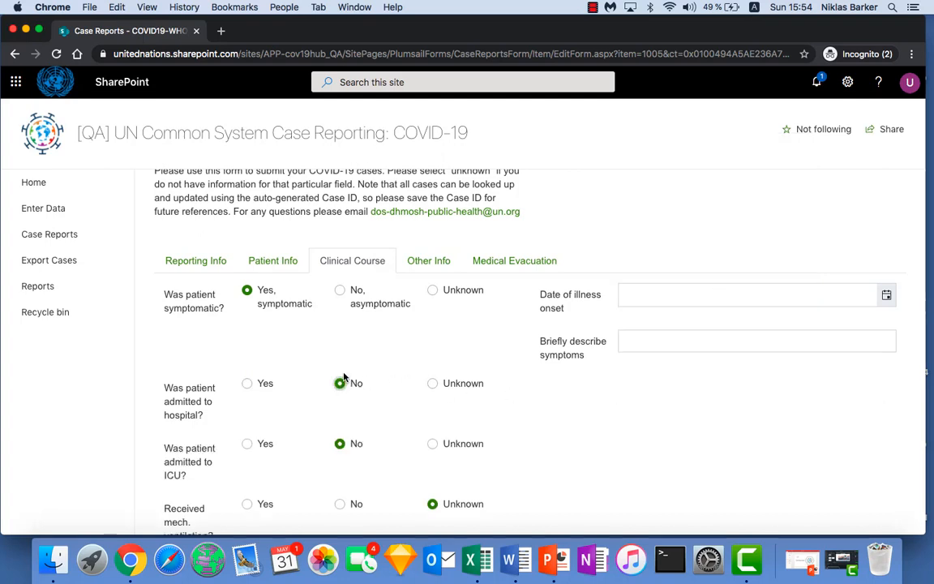
Step: Examine the available options for current clinical status and current clinical severity in Other Info
{"action": "left_click", "coordinate": [434, 260]}
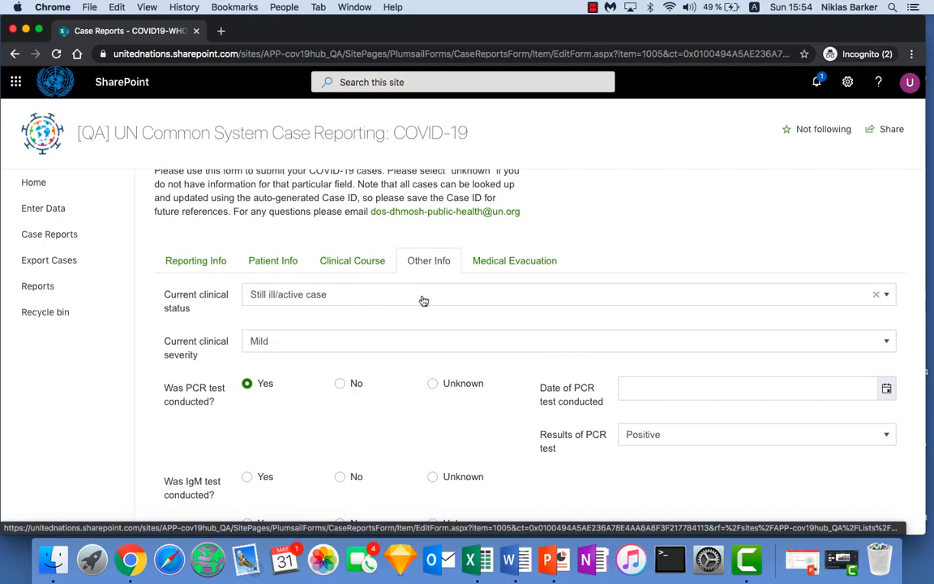
{"action": "left_click", "coordinate": [887, 296]}
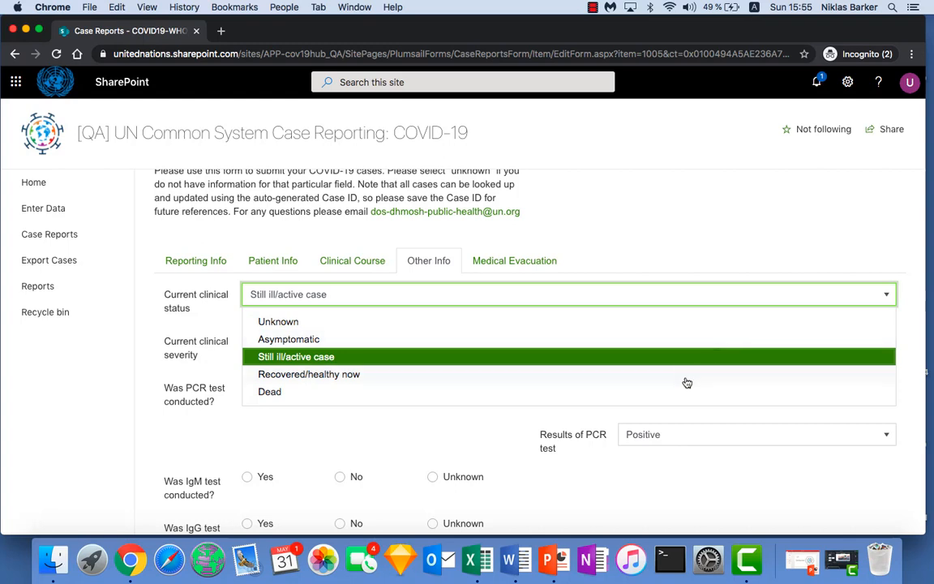
{"action": "left_click", "coordinate": [852, 289]}
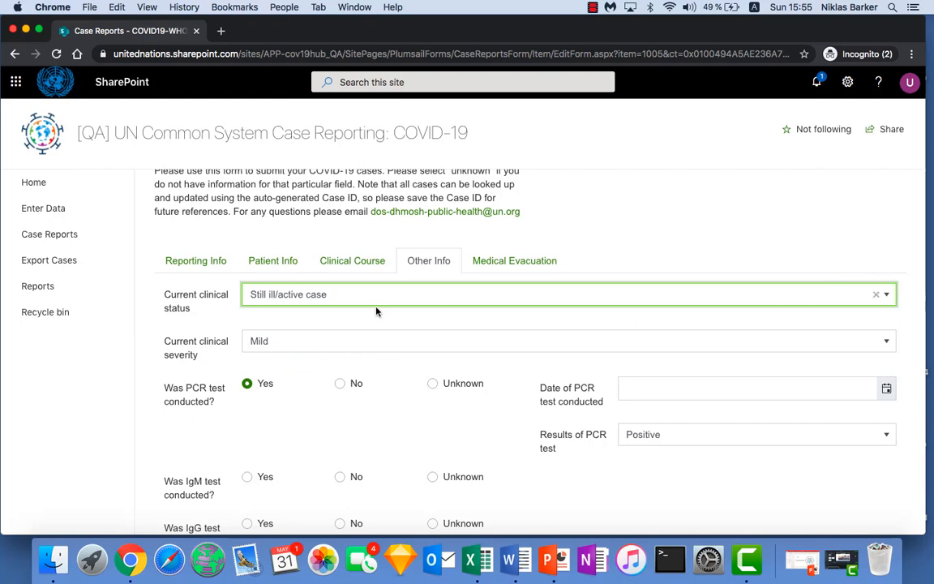
{"action": "left_click", "coordinate": [440, 344]}
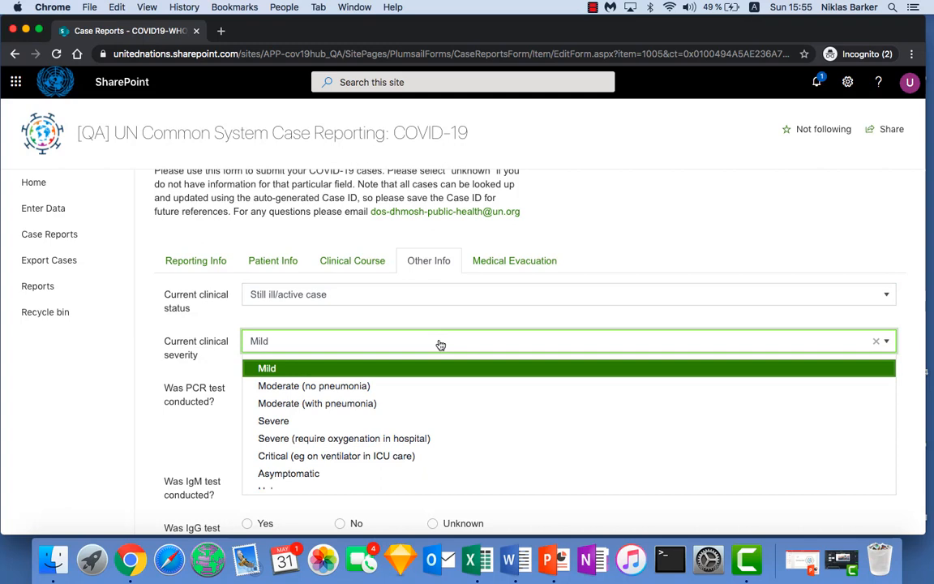
{"action": "left_click", "coordinate": [441, 344]}
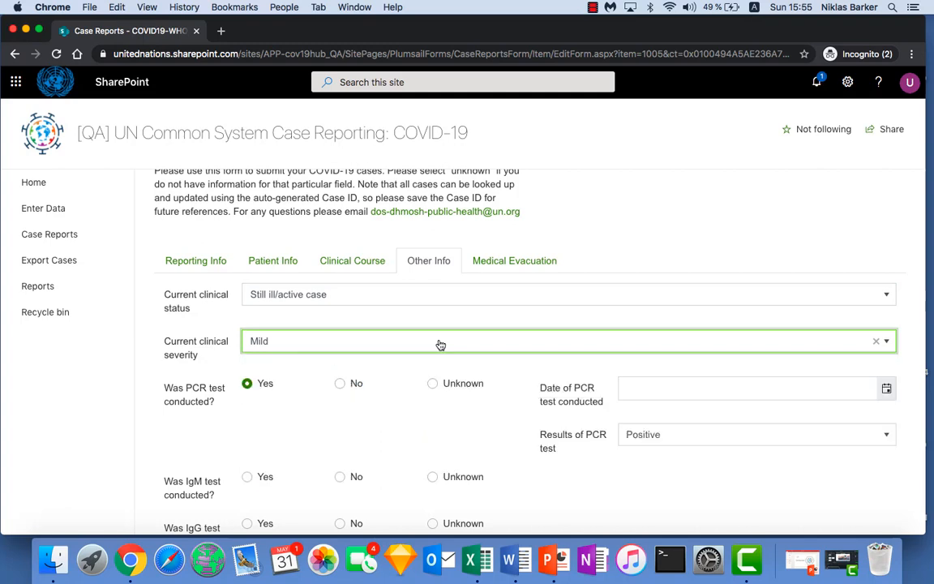
Step: Review the PCR, IgM and IgG test questions and the case comments in Other Info
{"action": "scroll", "coordinate": [448, 438], "scroll_direction": "down", "scroll_amount": 3}
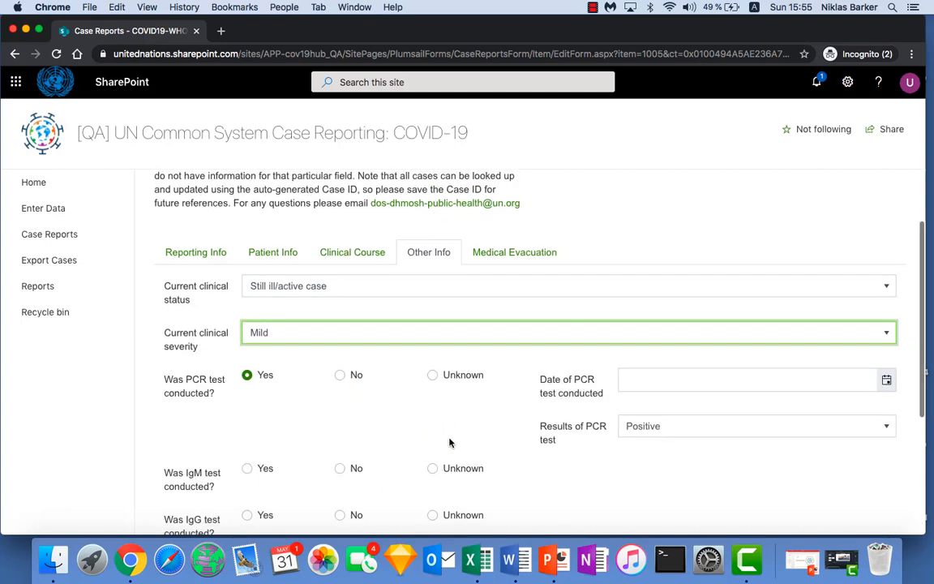
{"action": "scroll", "coordinate": [450, 442], "scroll_direction": "down", "scroll_amount": 3}
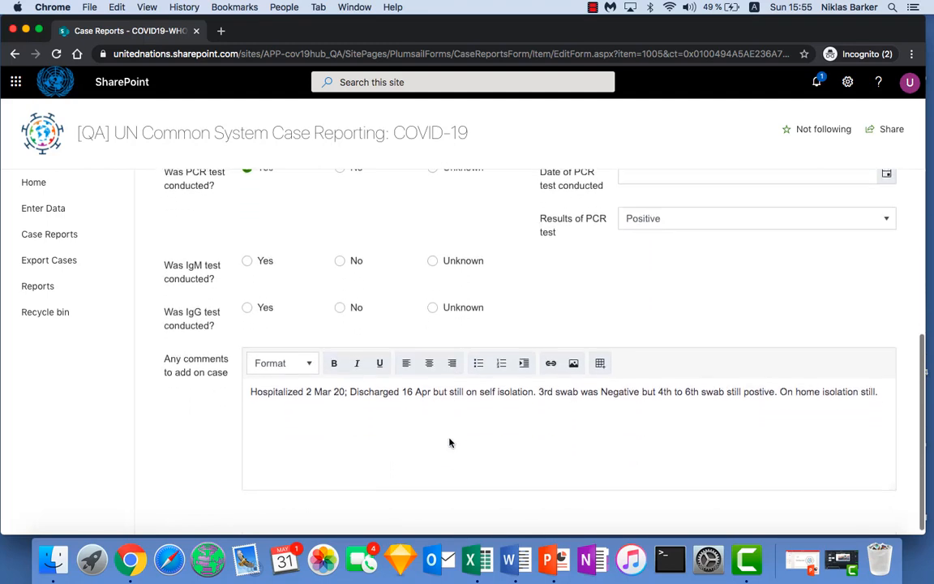
{"action": "left_click", "coordinate": [446, 418]}
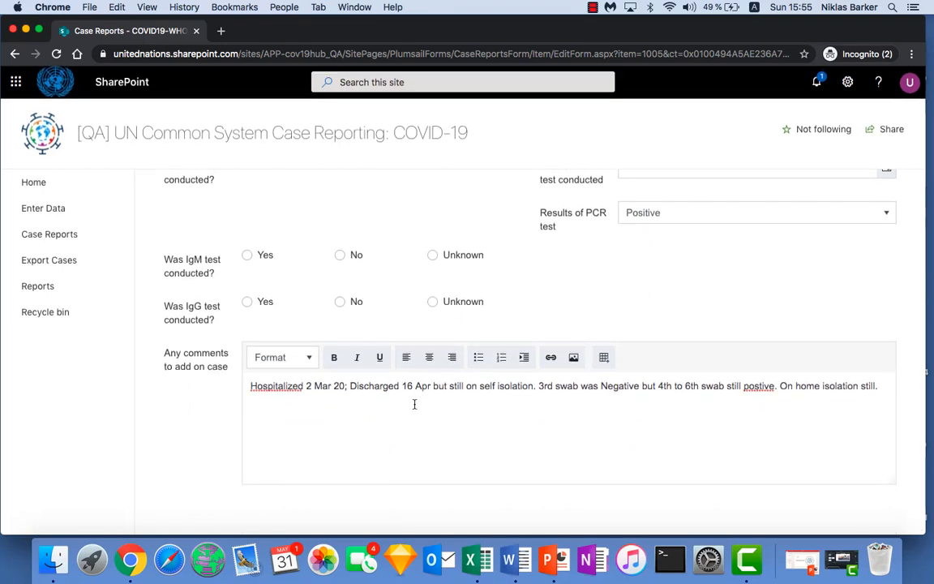
{"action": "left_click_drag", "start_coordinate": [253, 392], "coordinate": [407, 408]}
{"action": "left_click", "coordinate": [377, 433]}
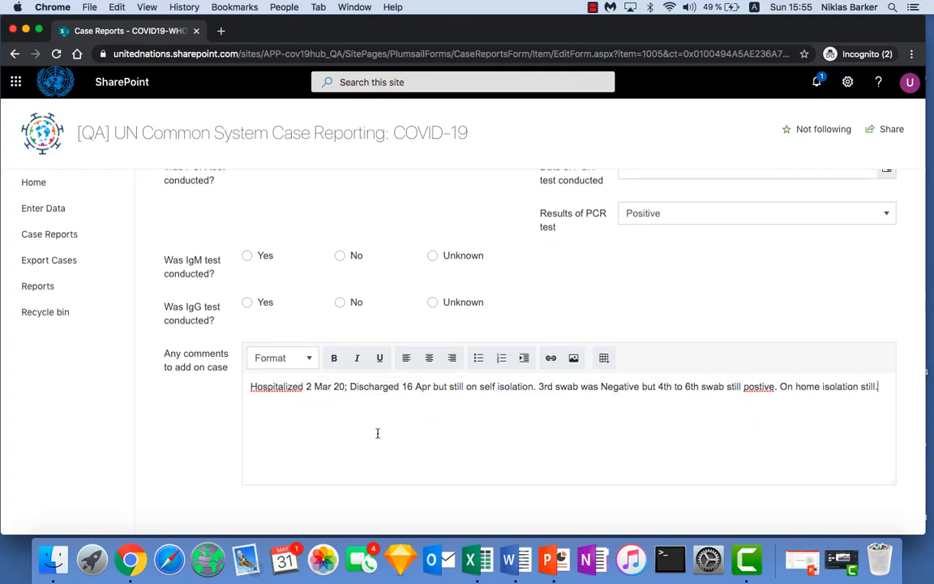
Step: Set Patient medevaced to Yes in Medical Evacuation and save the case
{"action": "scroll", "coordinate": [377, 433], "scroll_direction": "up", "scroll_amount": 10}
{"action": "left_click", "coordinate": [514, 345]}
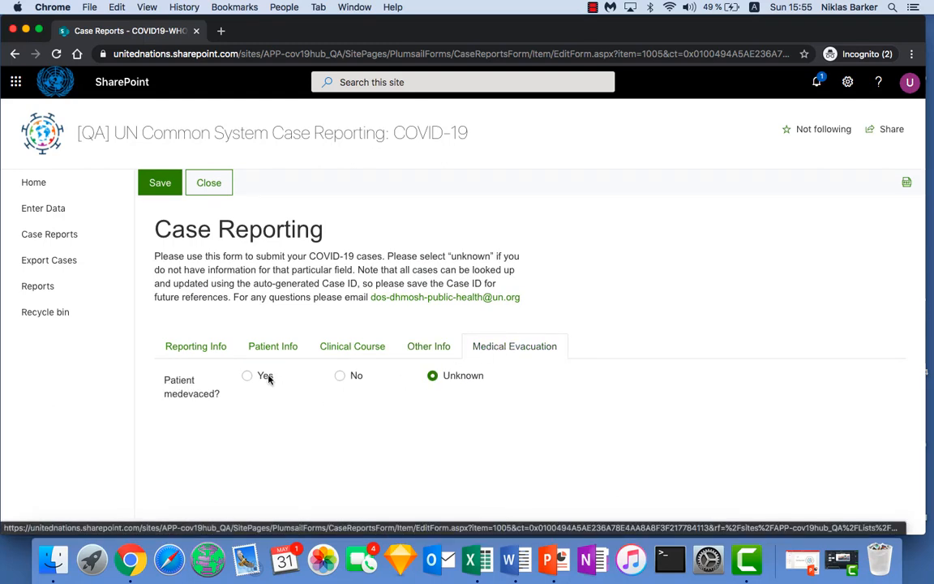
{"action": "left_click", "coordinate": [247, 377]}
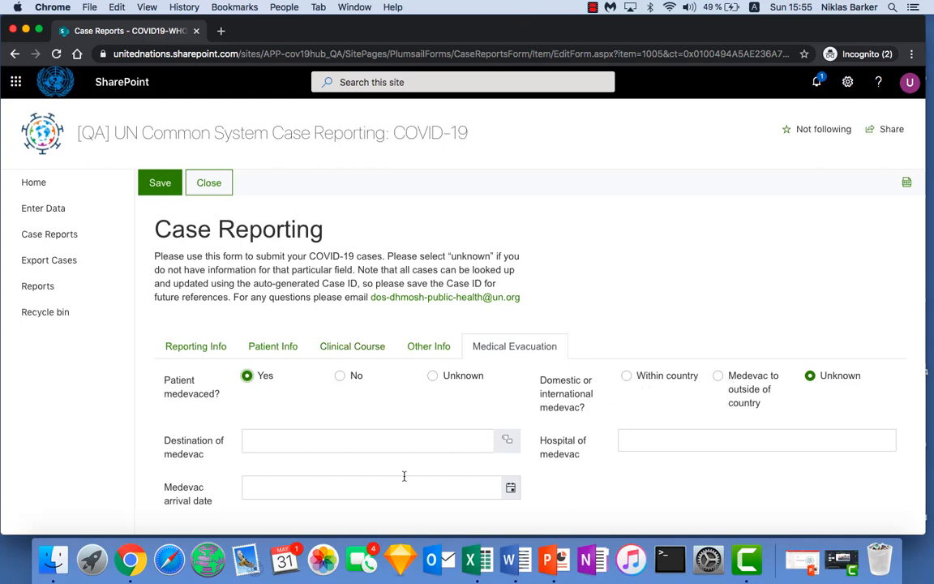
{"action": "scroll", "coordinate": [266, 476], "scroll_direction": "down", "scroll_amount": 1}
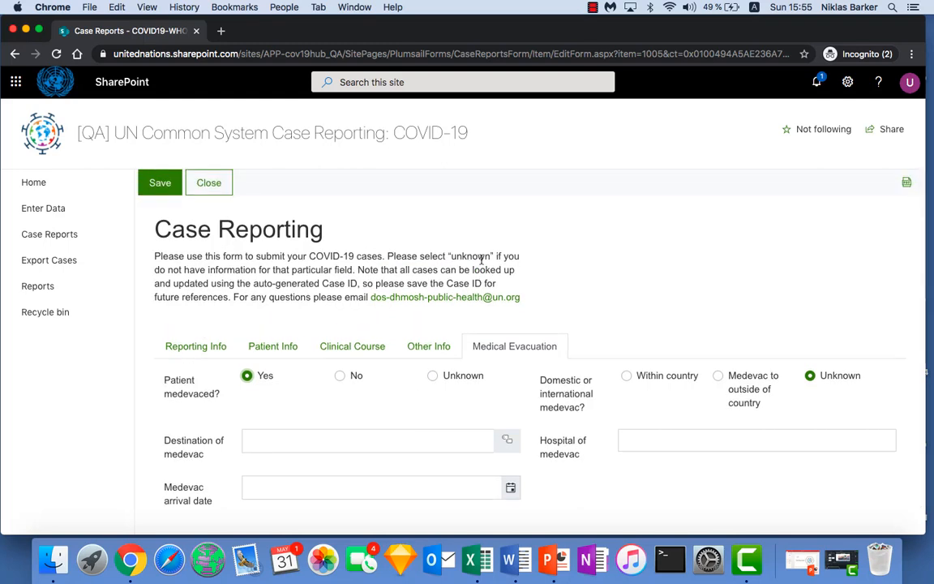
{"action": "left_click", "coordinate": [158, 185]}
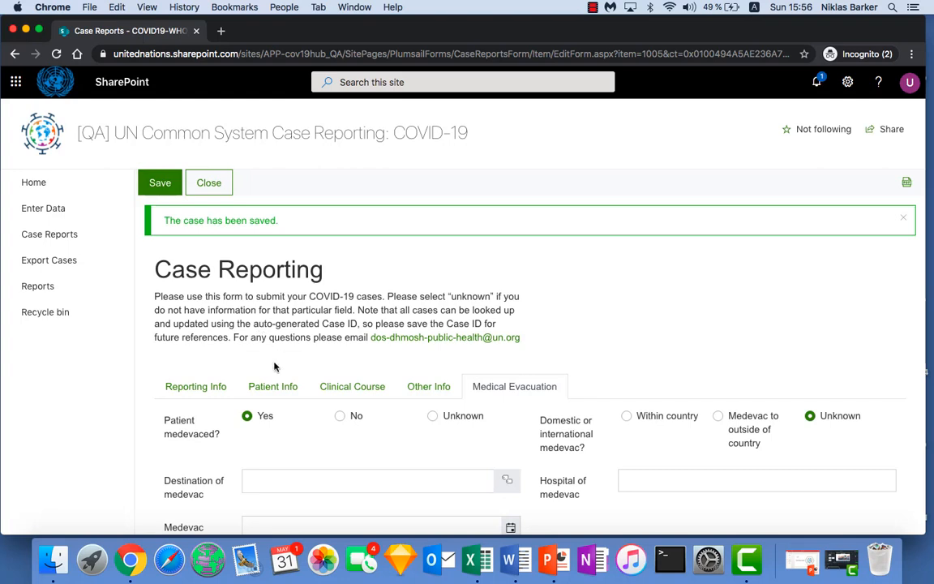
Step: Review the saved case's Patient Info and Clinical Course sections and check the save message
{"action": "left_click", "coordinate": [277, 396]}
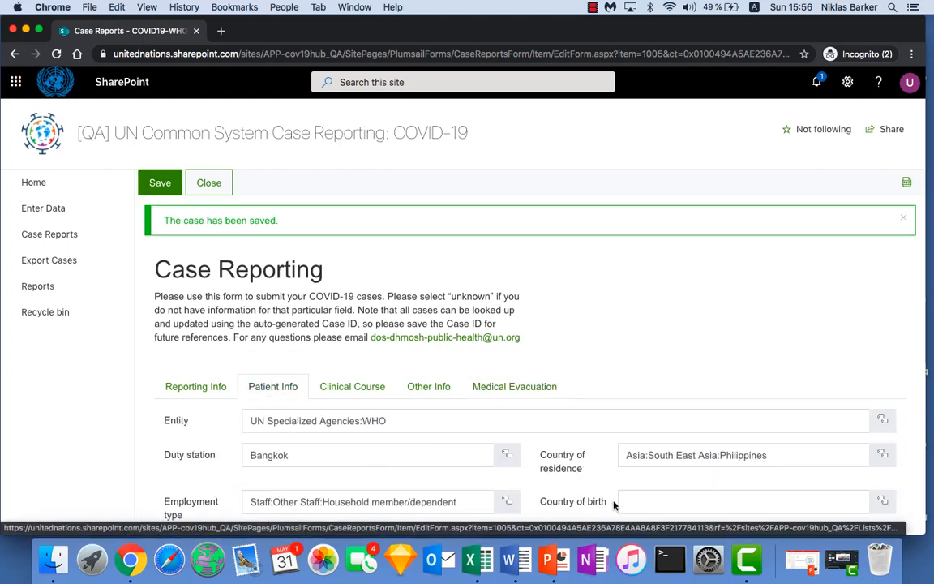
{"action": "left_click", "coordinate": [496, 420]}
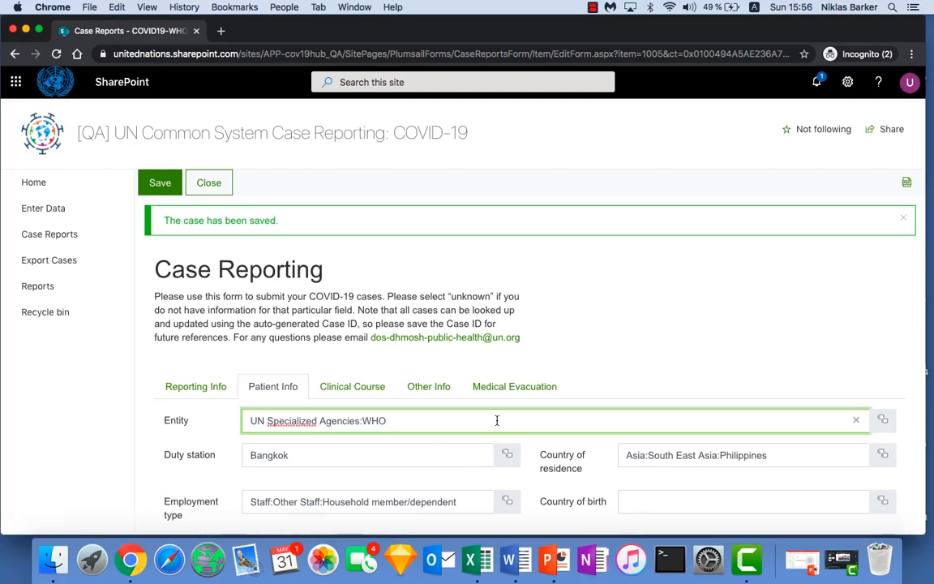
{"action": "left_click", "coordinate": [351, 388]}
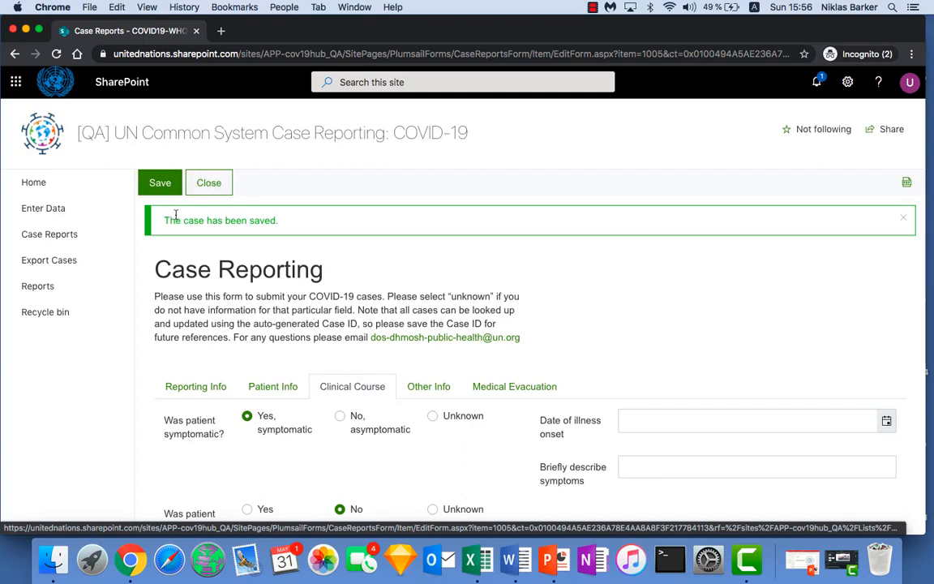
{"action": "left_click_drag", "start_coordinate": [169, 220], "coordinate": [276, 230]}
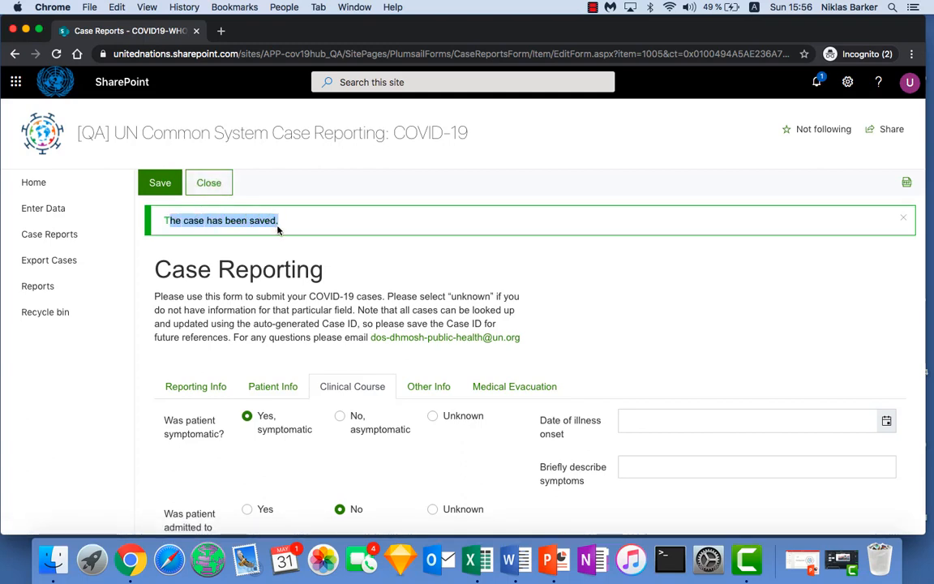
Step: Close the case form and return to the site home page
{"action": "left_click", "coordinate": [210, 184]}
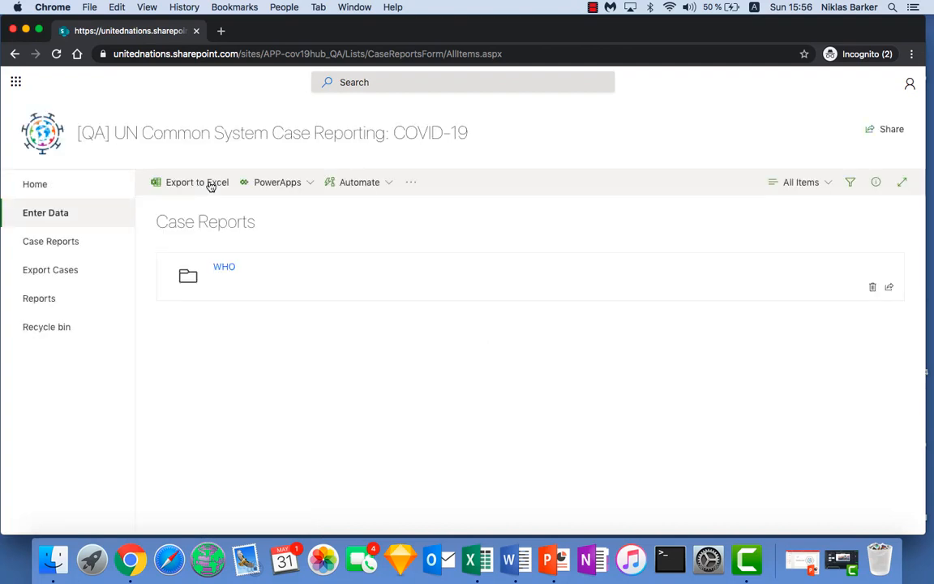
{"action": "left_click", "coordinate": [47, 187]}
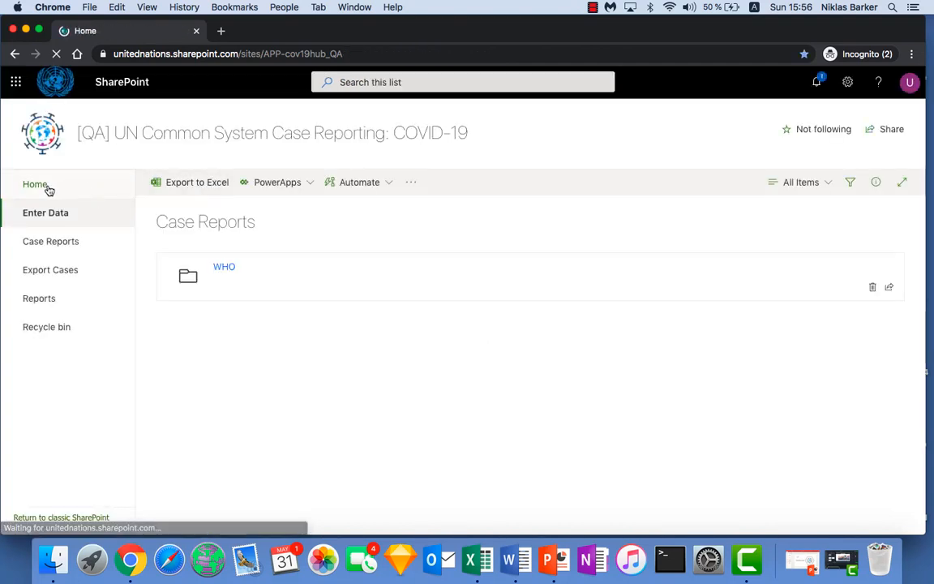